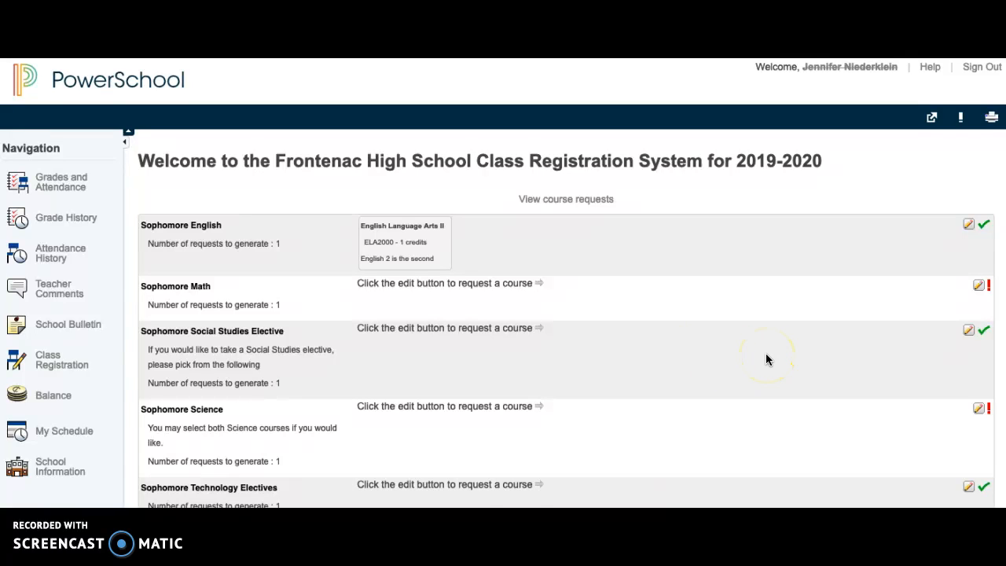
- Open the Sophomore English request and confirm English Language Arts II as the selected course
scroll(768, 360, down, 1)
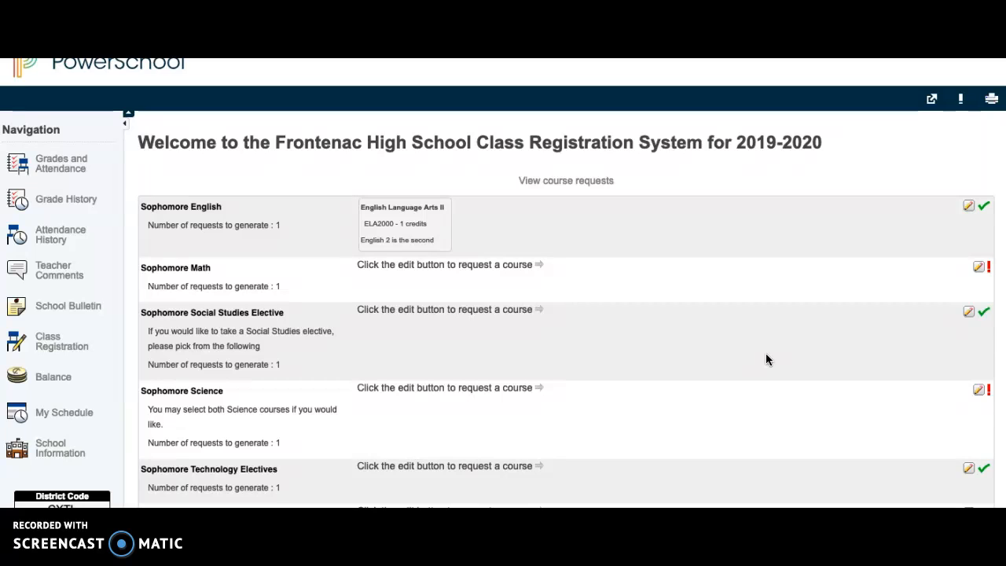
click(970, 209)
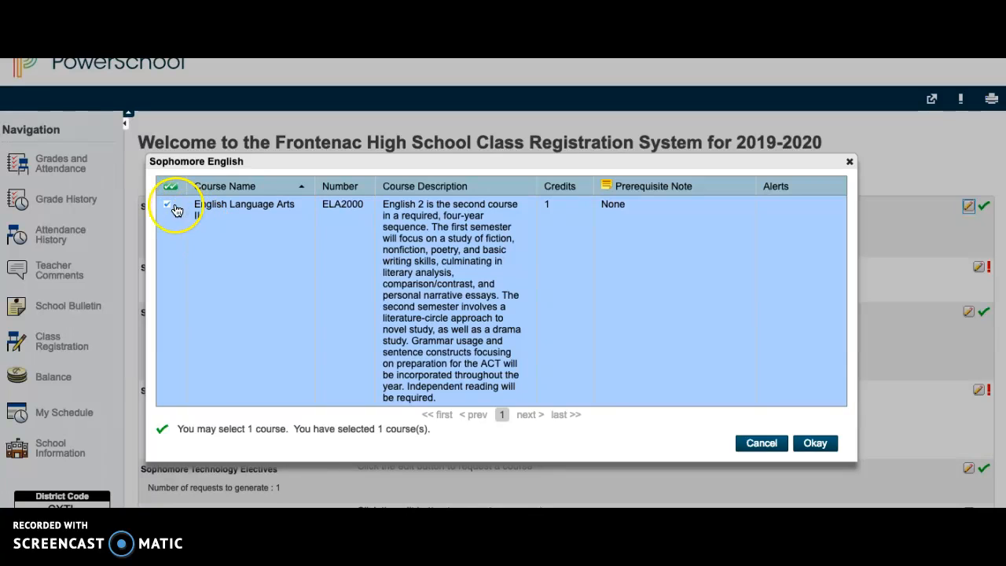
click(815, 442)
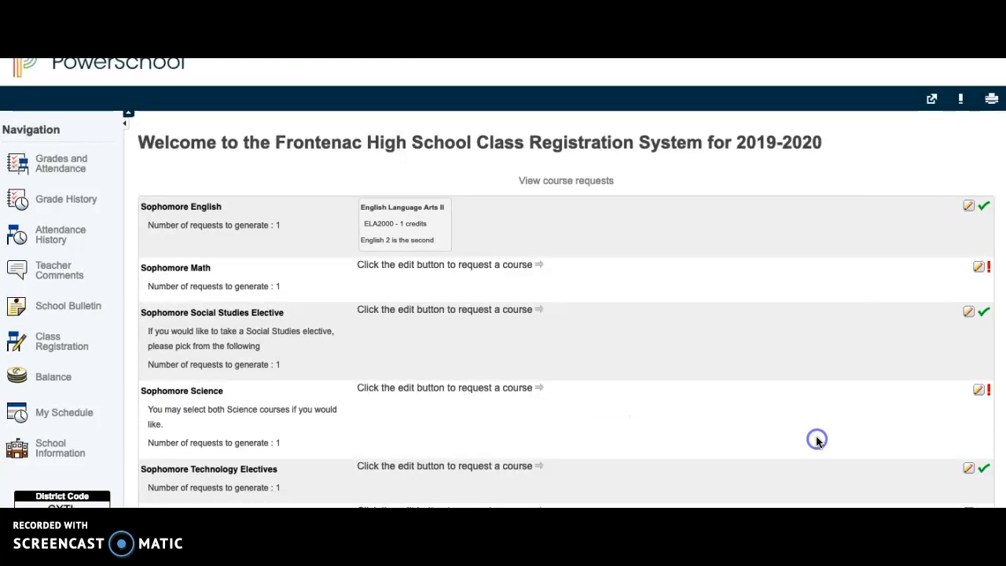
- Open the Sophomore Math course list and examine the available courses, their descriptions, prerequisite notes and alerts
click(980, 271)
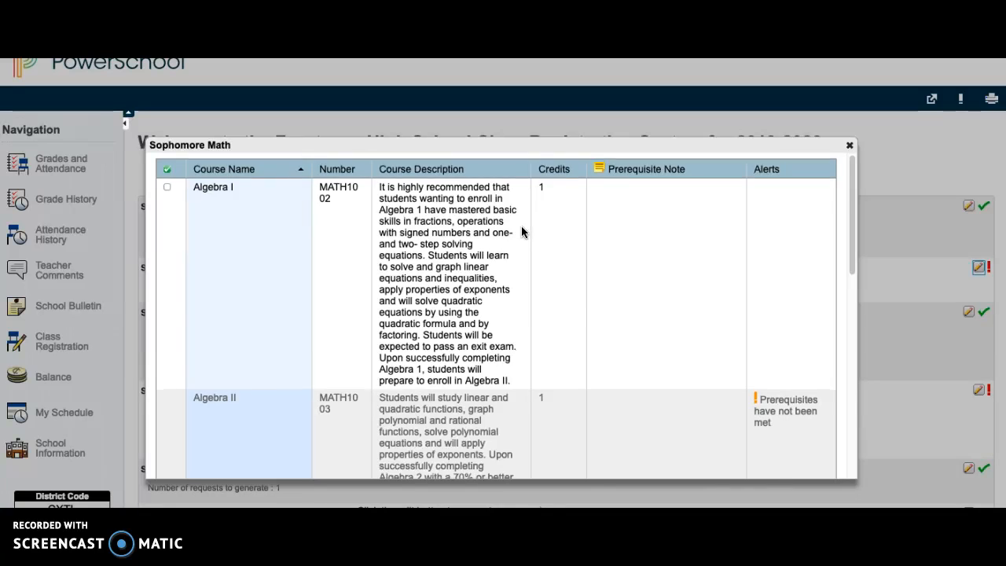
scroll(521, 228, down, 3)
scroll(521, 226, down, 5)
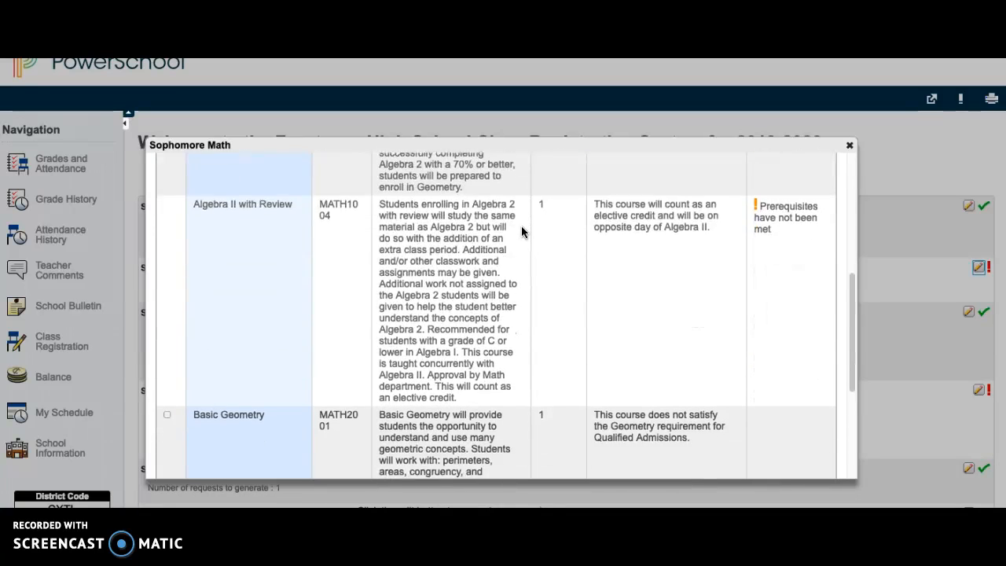
scroll(521, 226, up, 2)
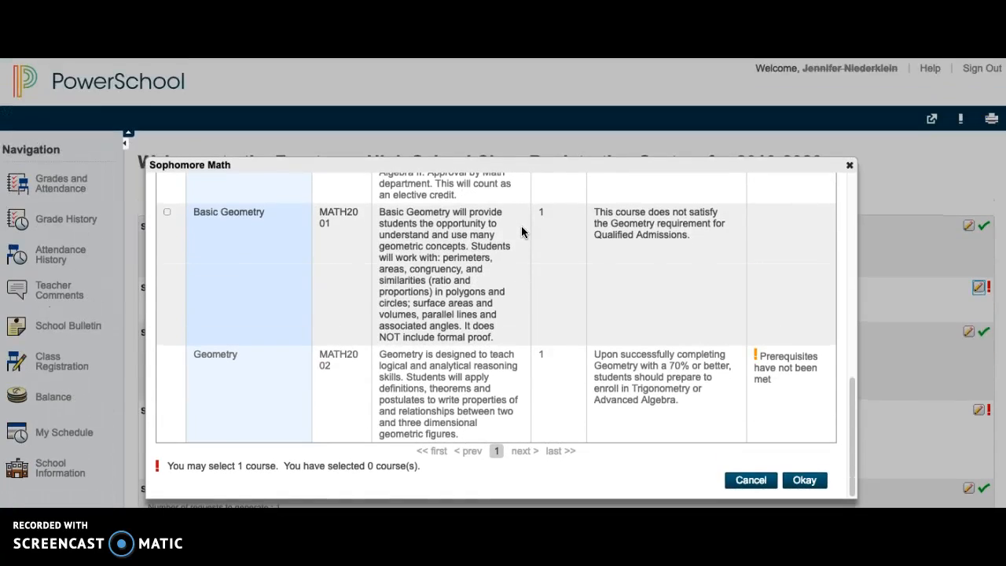
scroll(505, 294, up, 1)
scroll(505, 295, up, 6)
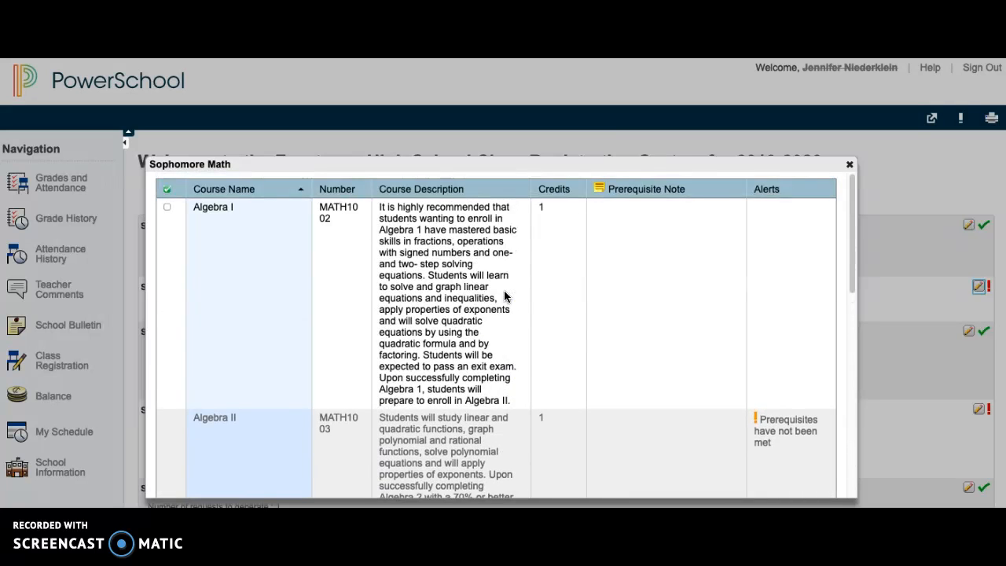
scroll(505, 295, down, 3)
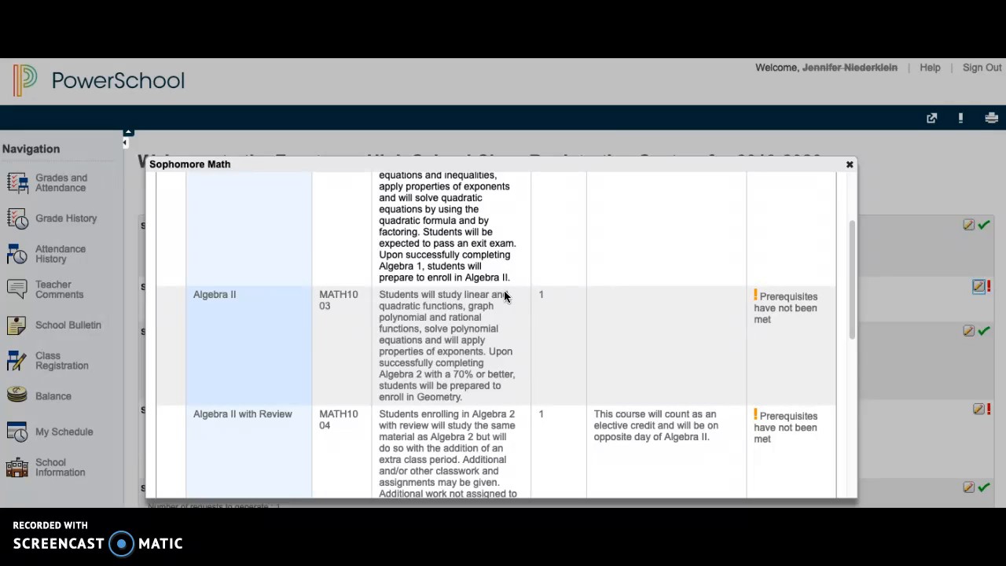
scroll(505, 295, down, 3)
scroll(506, 296, up, 6)
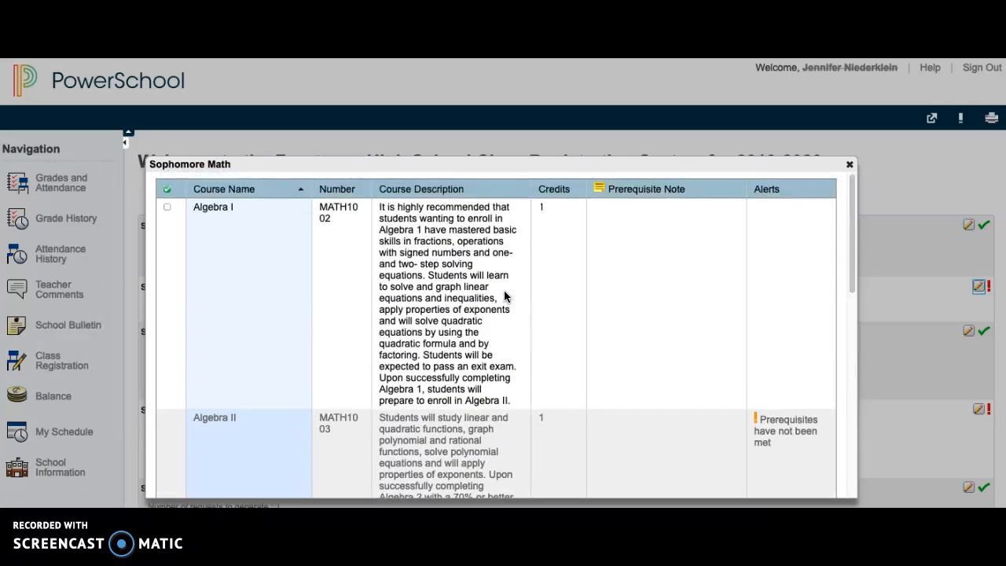
scroll(349, 256, down, 12)
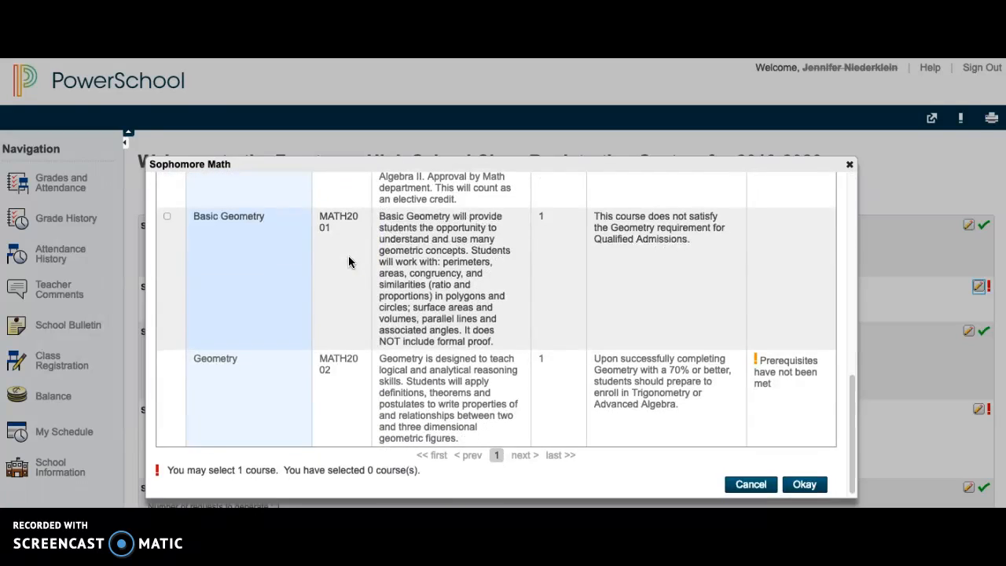
scroll(348, 255, up, 10)
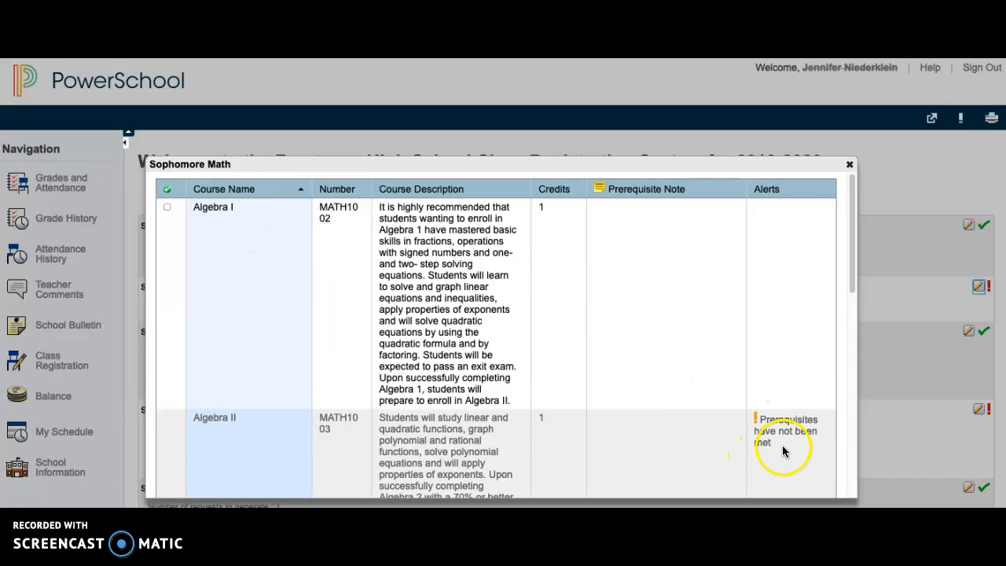
scroll(767, 431, down, 3)
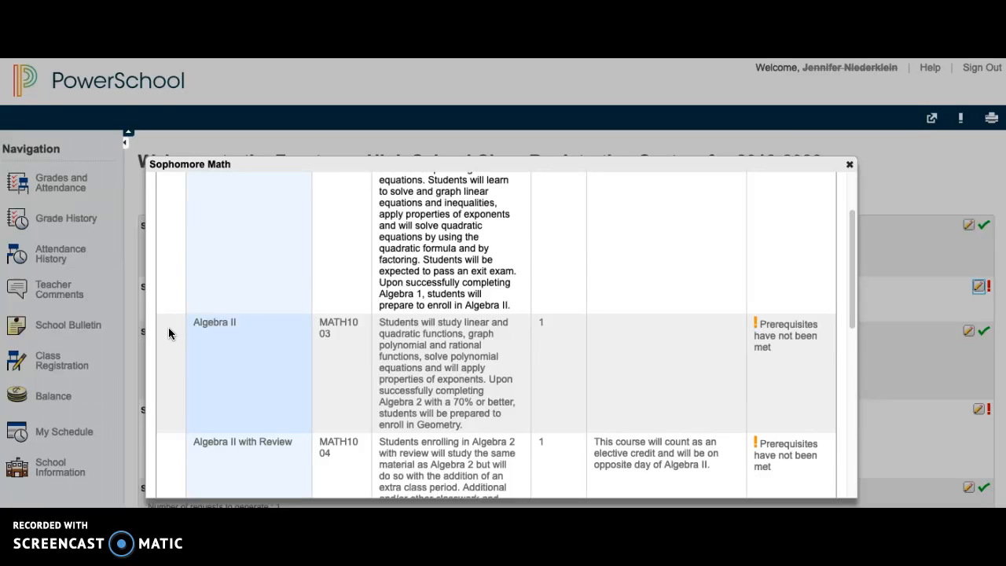
- Select Algebra I as the Sophomore Math course and confirm the request
scroll(380, 322, up, 3)
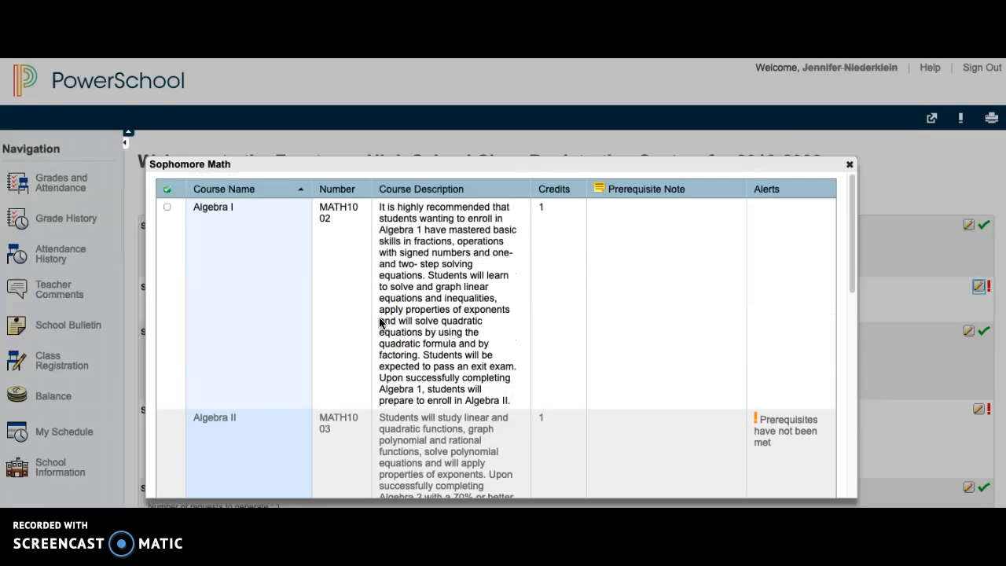
click(166, 207)
scroll(566, 341, down, 10)
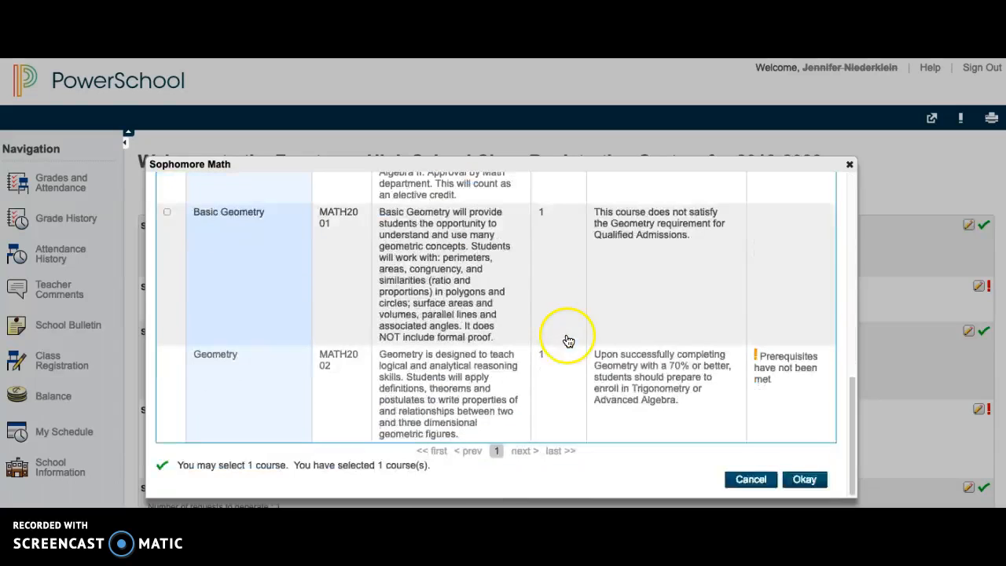
click(799, 477)
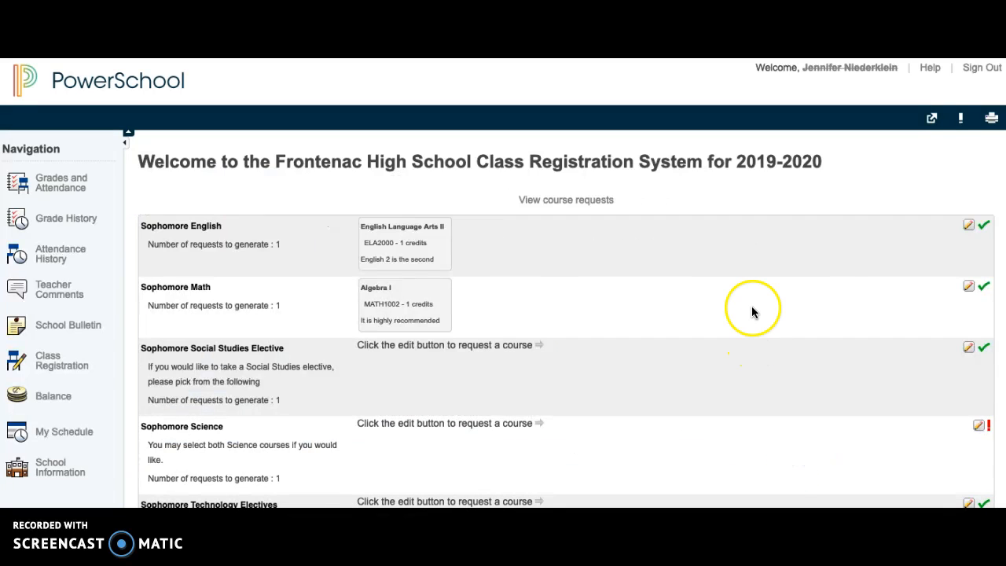
- Request Psychology as the Sophomore Social Studies Elective and confirm the selection
scroll(754, 309, down, 1)
click(969, 272)
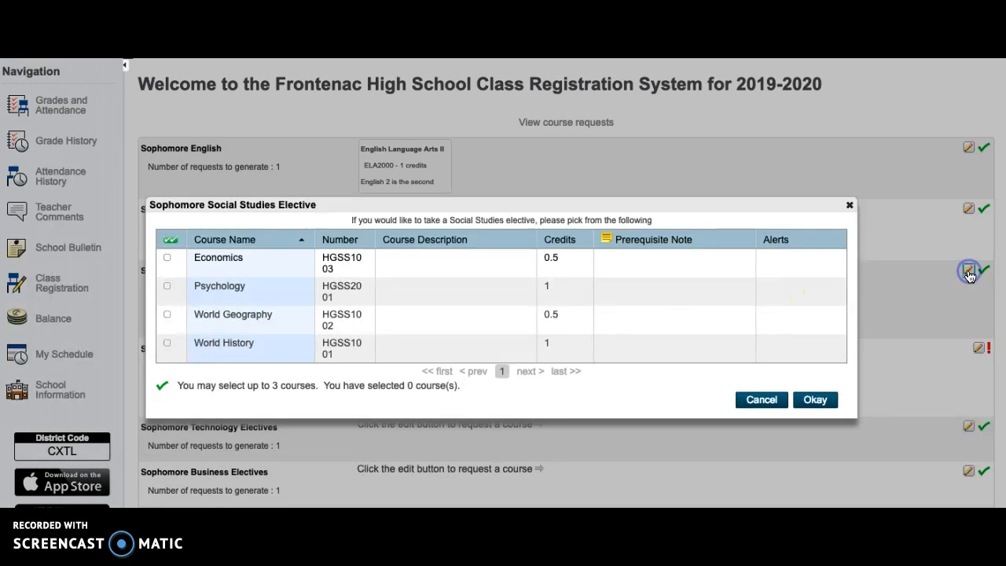
click(682, 289)
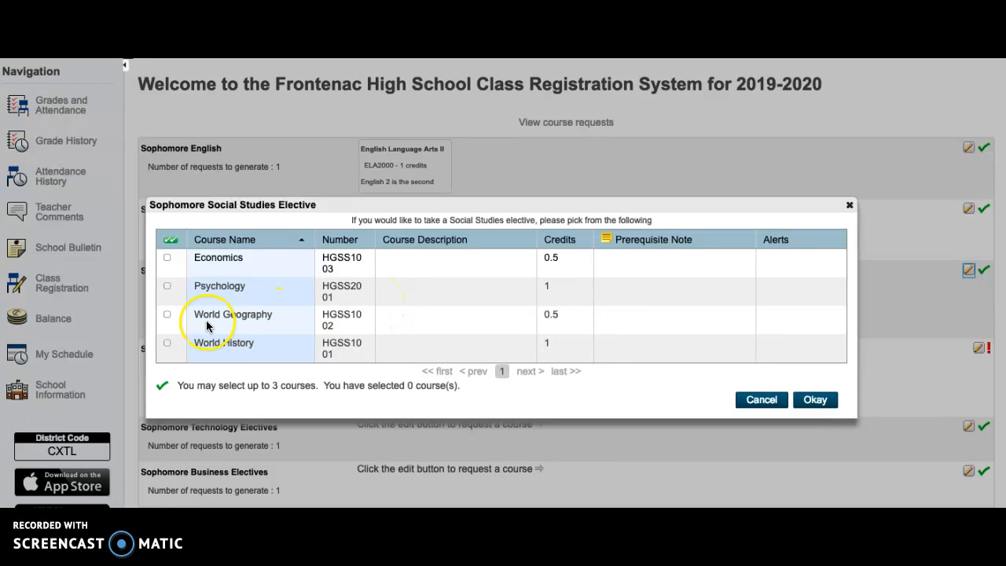
click(167, 288)
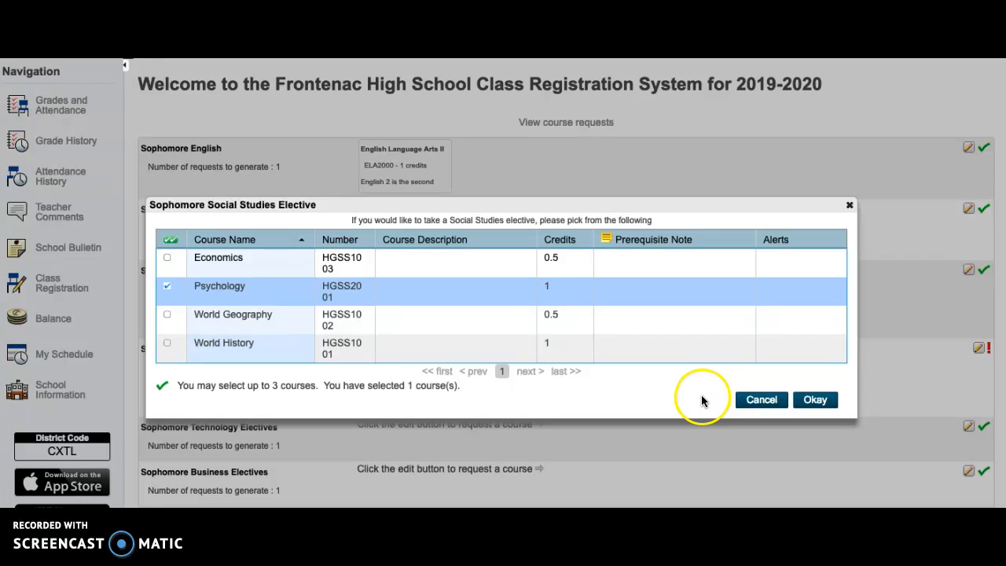
click(817, 400)
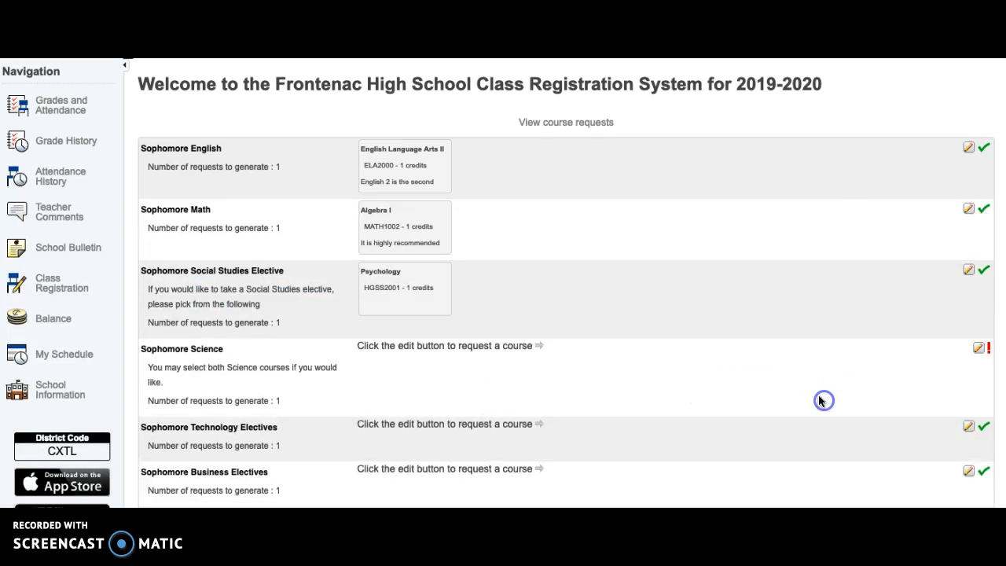
- Request both Biology II and Earth Science under Sophomore Science and confirm the selection
click(983, 348)
scroll(621, 331, down, 1)
scroll(642, 342, up, 1)
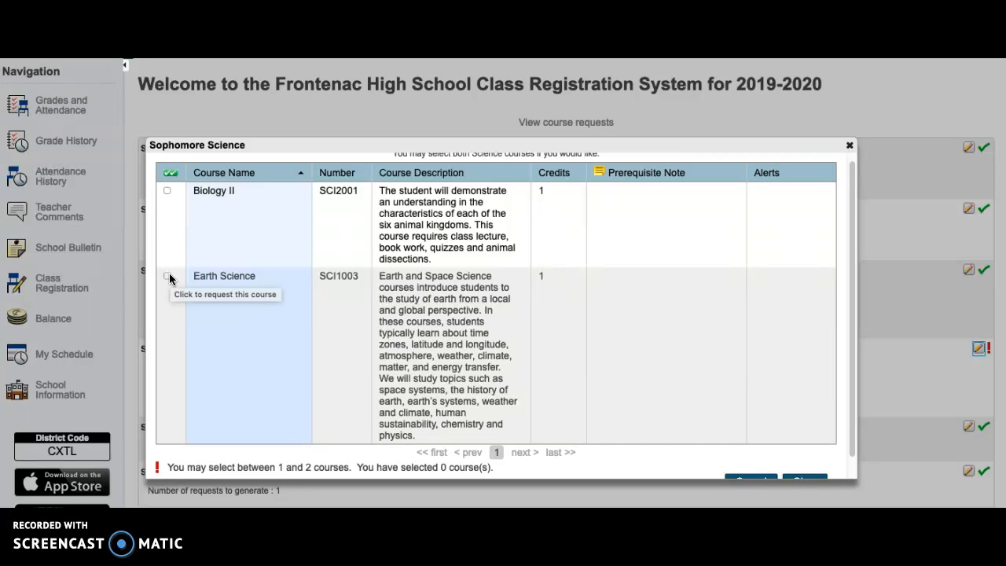
click(166, 191)
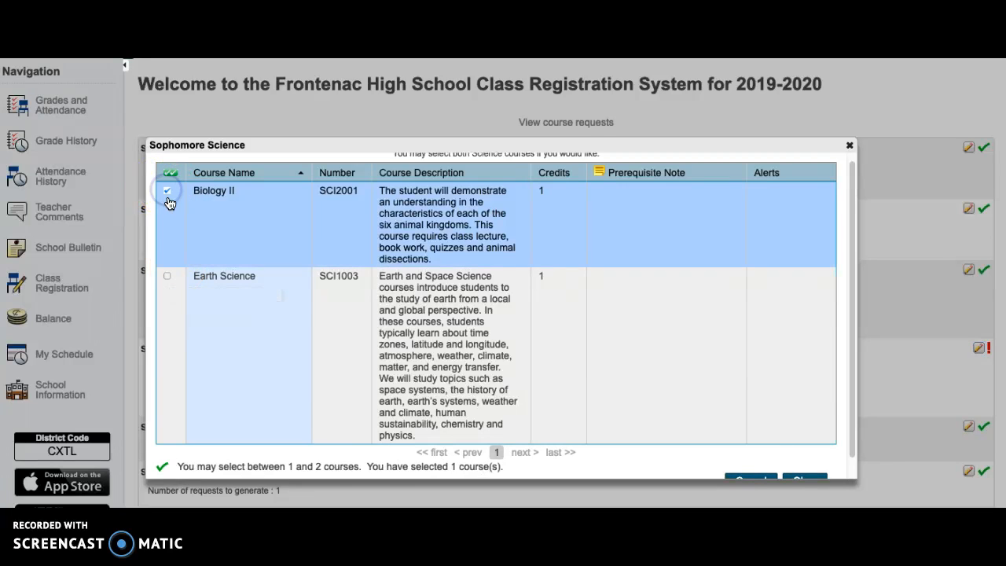
click(167, 276)
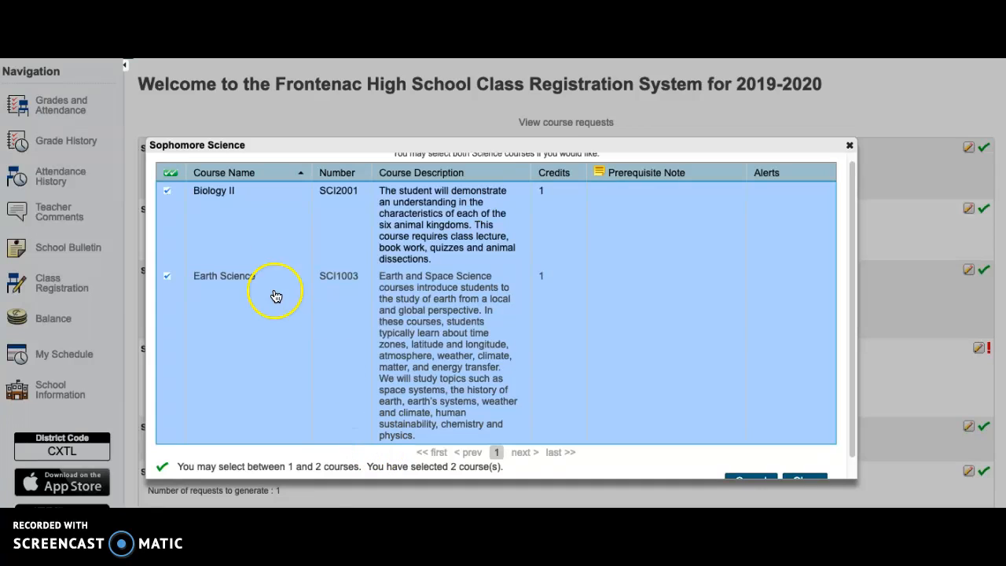
scroll(798, 408, down, 3)
click(805, 338)
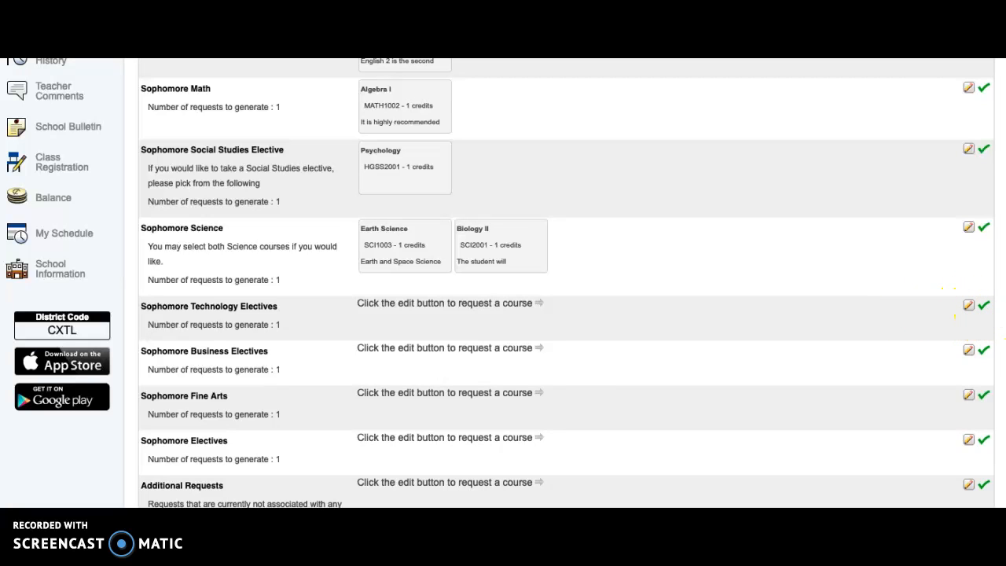
click(968, 305)
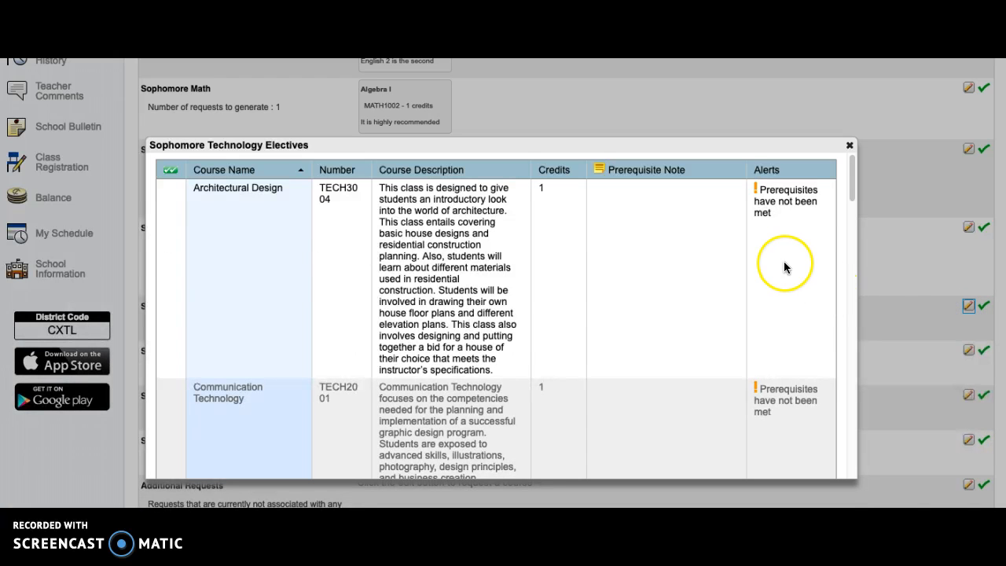
click(848, 150)
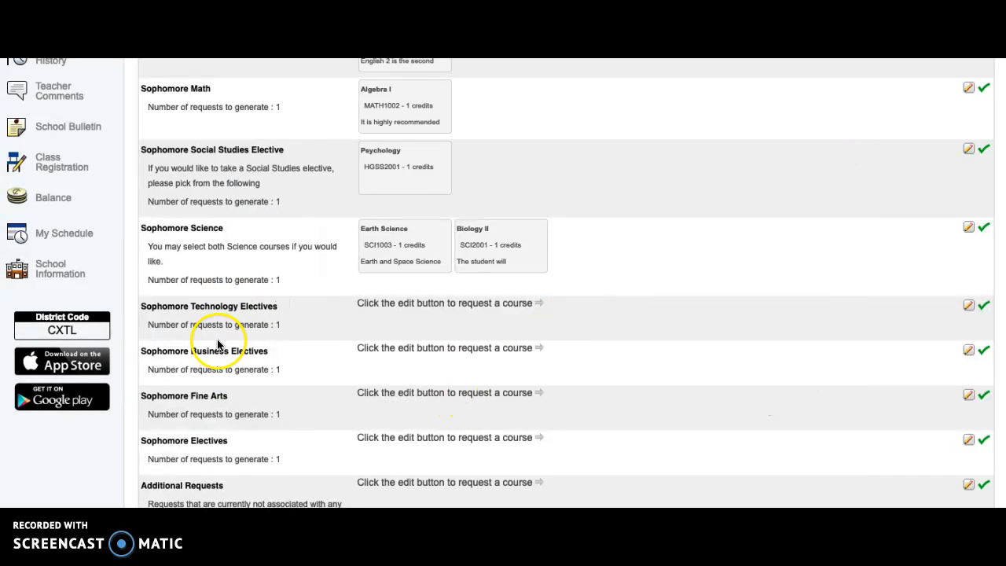
scroll(227, 334, down, 1)
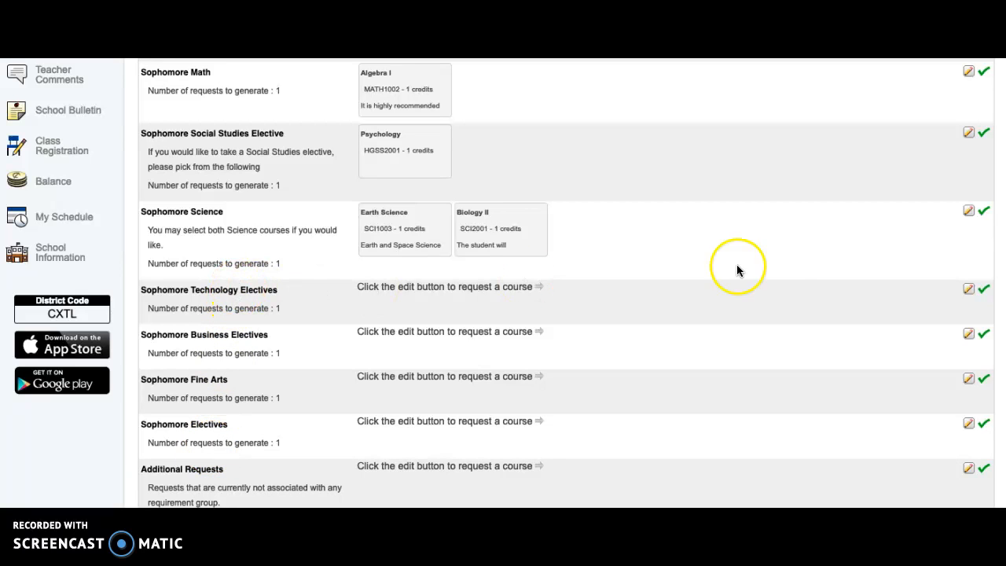
- Open the Sophomore Technology Electives list and examine the offered courses, their prerequisite notes and alerts
click(969, 289)
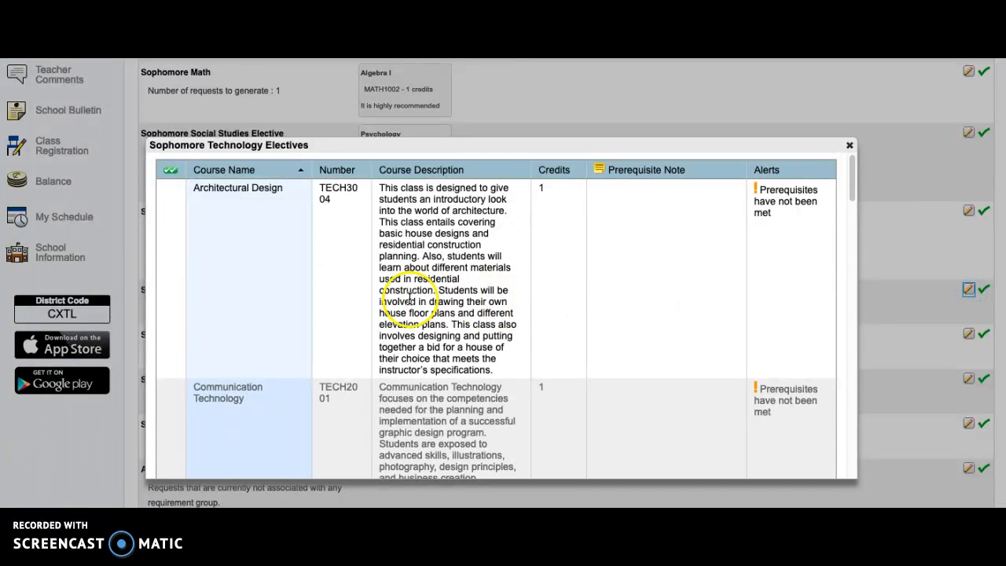
scroll(409, 298, down, 10)
scroll(404, 296, down, 10)
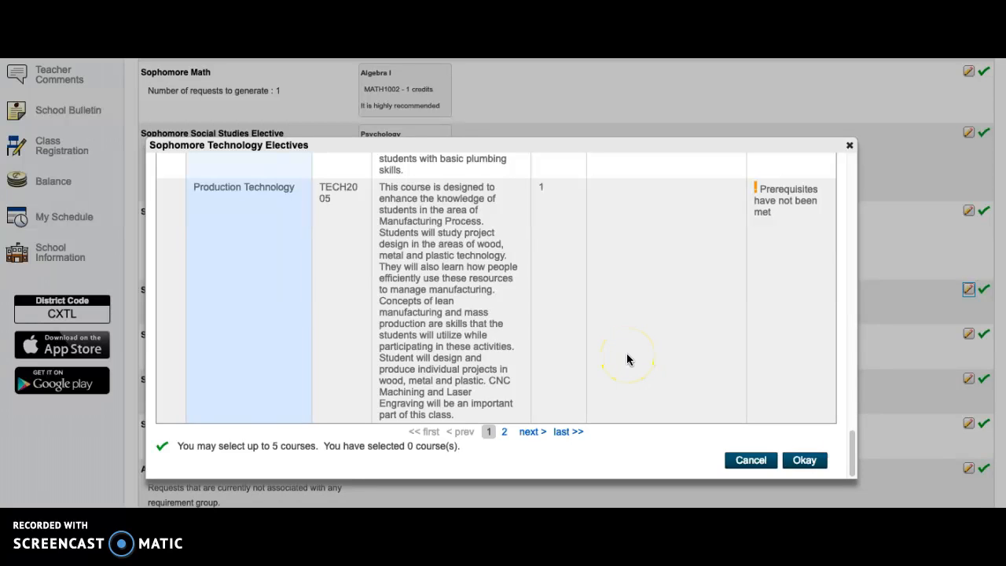
scroll(628, 359, up, 2)
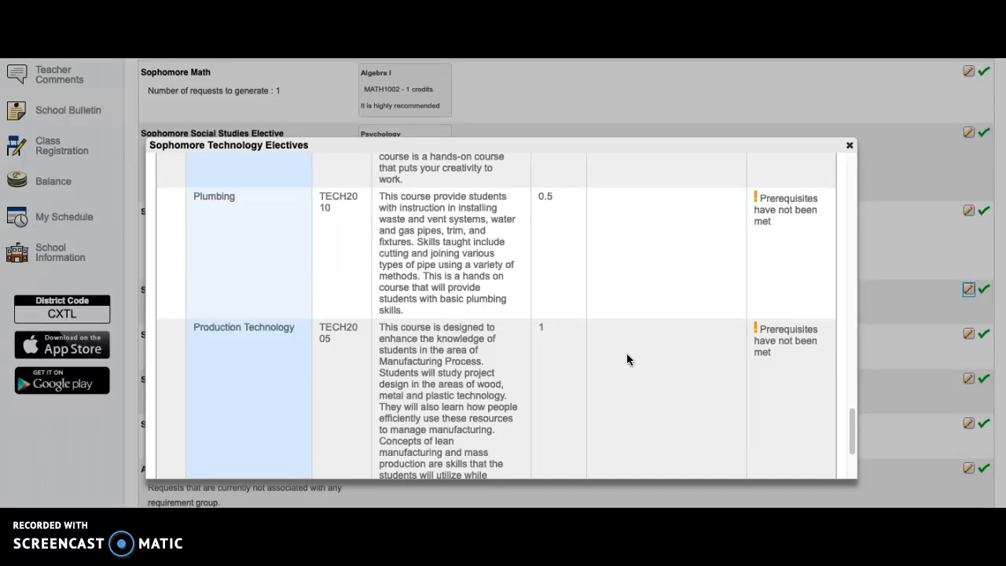
scroll(626, 356, up, 4)
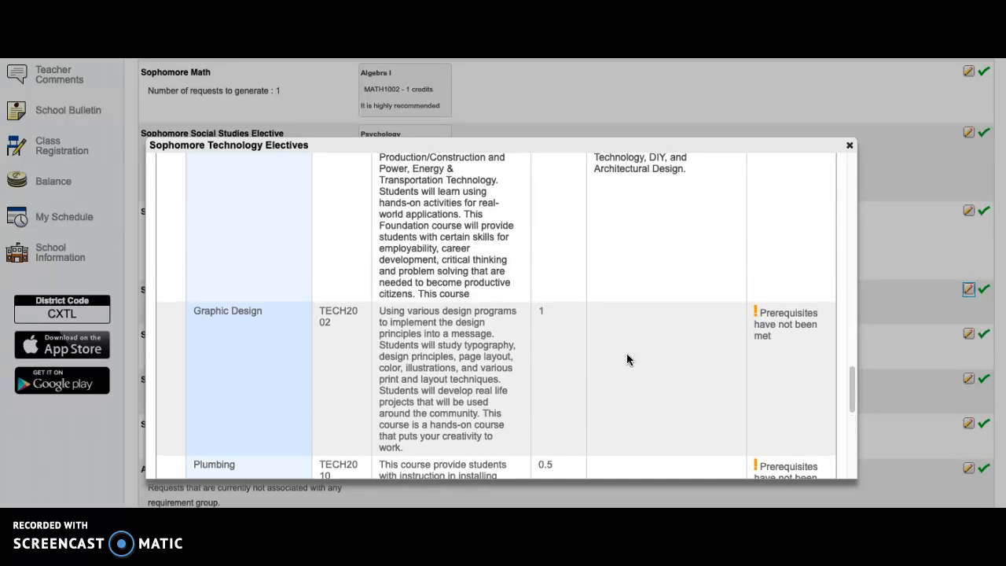
scroll(627, 359, up, 4)
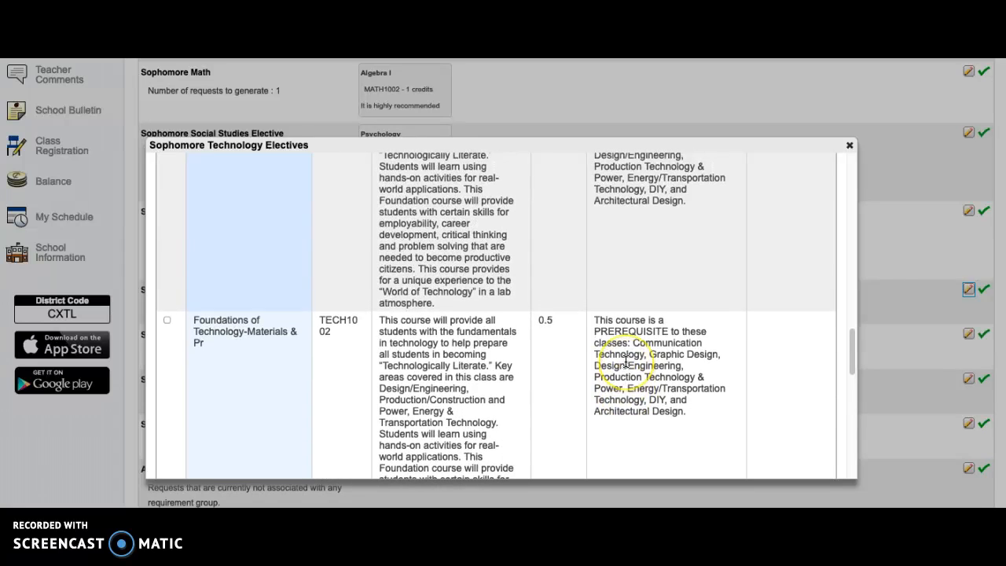
scroll(626, 360, down, 7)
scroll(625, 360, down, 3)
scroll(521, 428, up, 5)
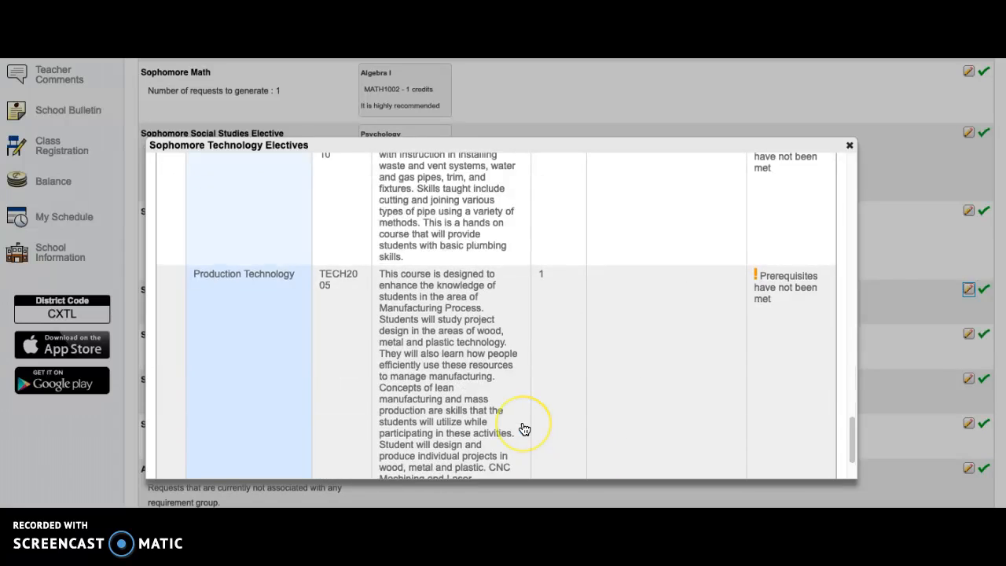
- Select Foundations of Technology-Communications and Foundations of Technology-Materials & Pr in the Sophomore Technology Electives list
scroll(524, 429, up, 5)
click(225, 282)
click(166, 200)
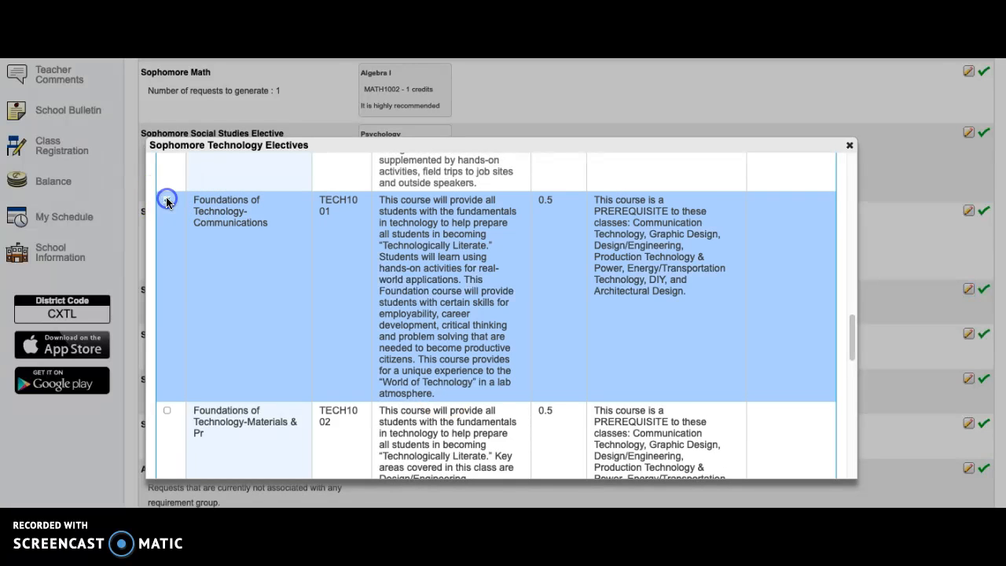
scroll(199, 323, down, 1)
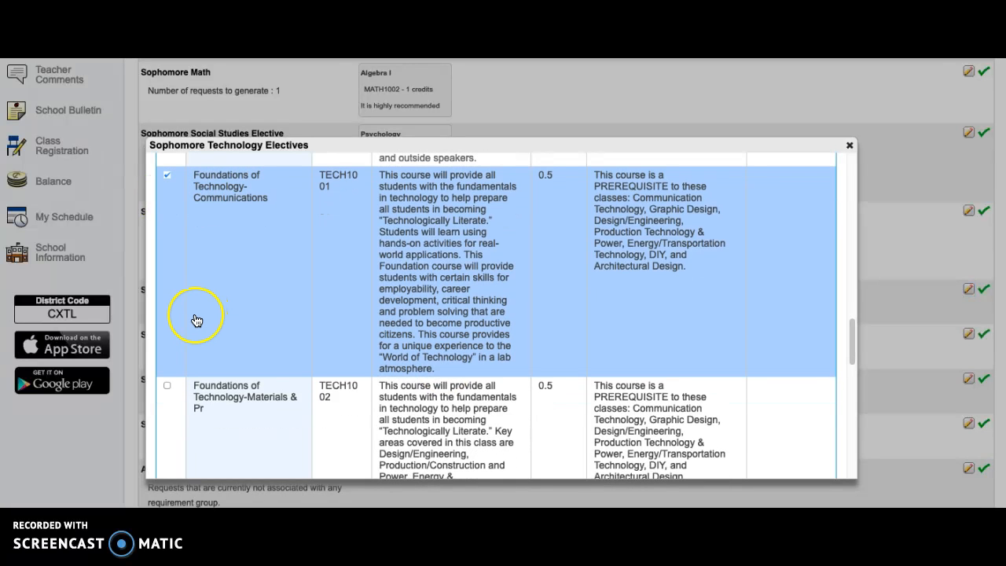
click(166, 386)
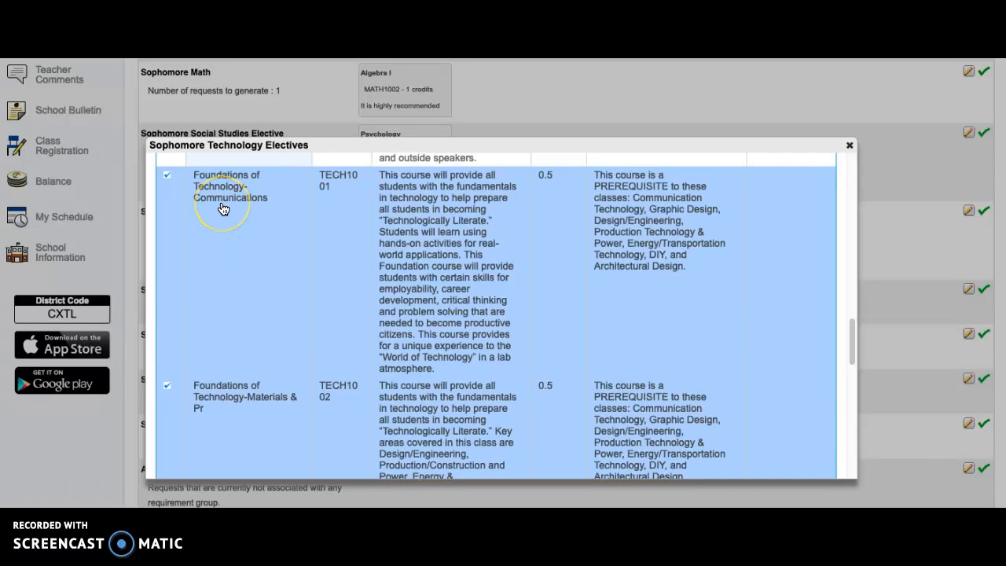
- Check the two Foundations of Technology courses ticked in the Sophomore Technology Electives list and confirm the selection
scroll(222, 209, down, 1)
click(209, 295)
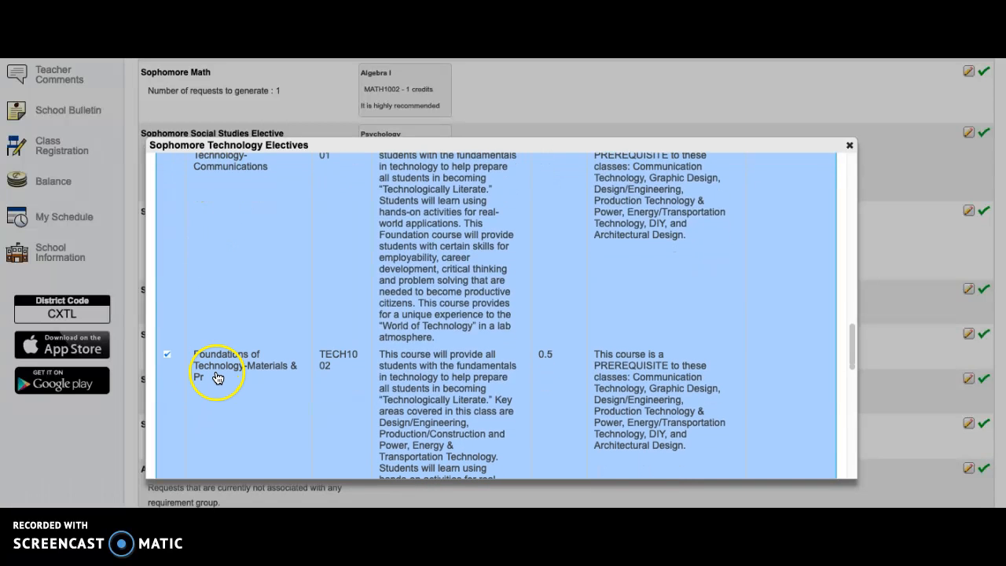
scroll(259, 382, down, 5)
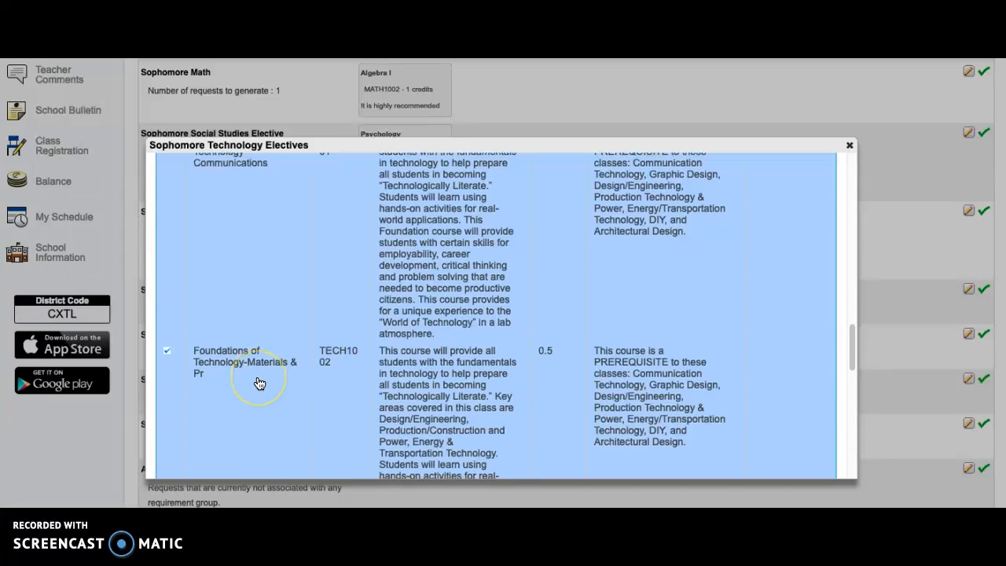
scroll(281, 269, up, 5)
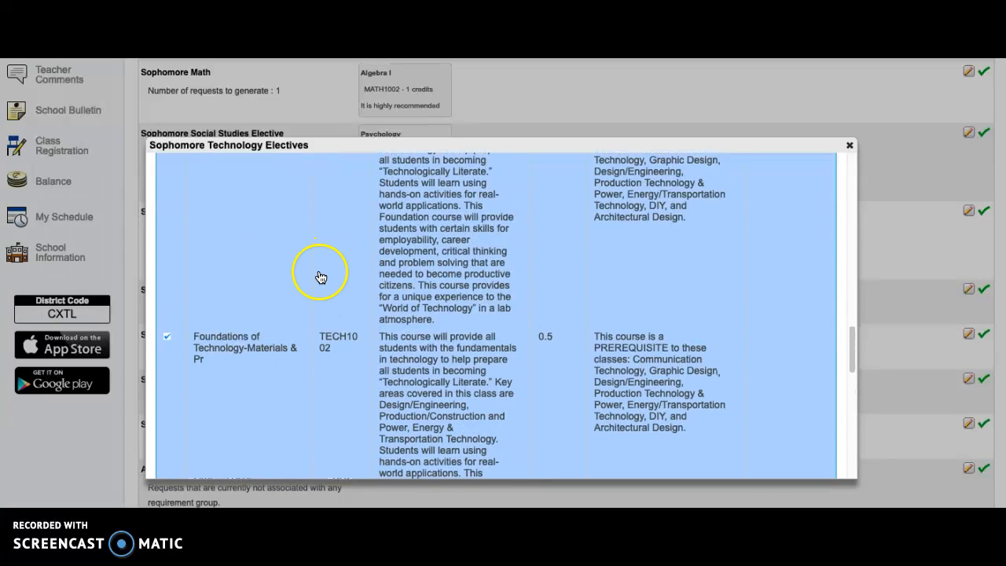
scroll(321, 275, down, 10)
scroll(565, 340, down, 2)
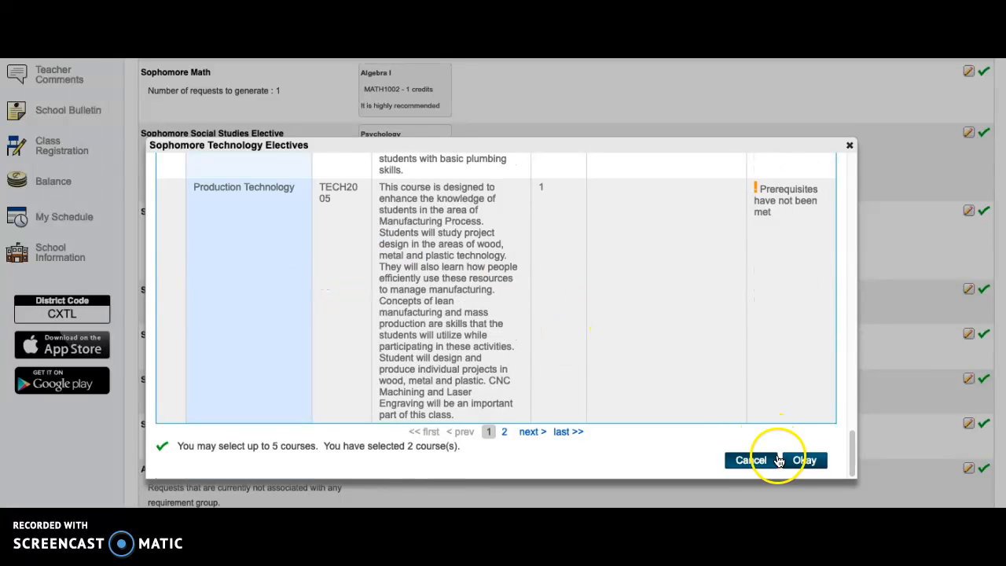
click(813, 462)
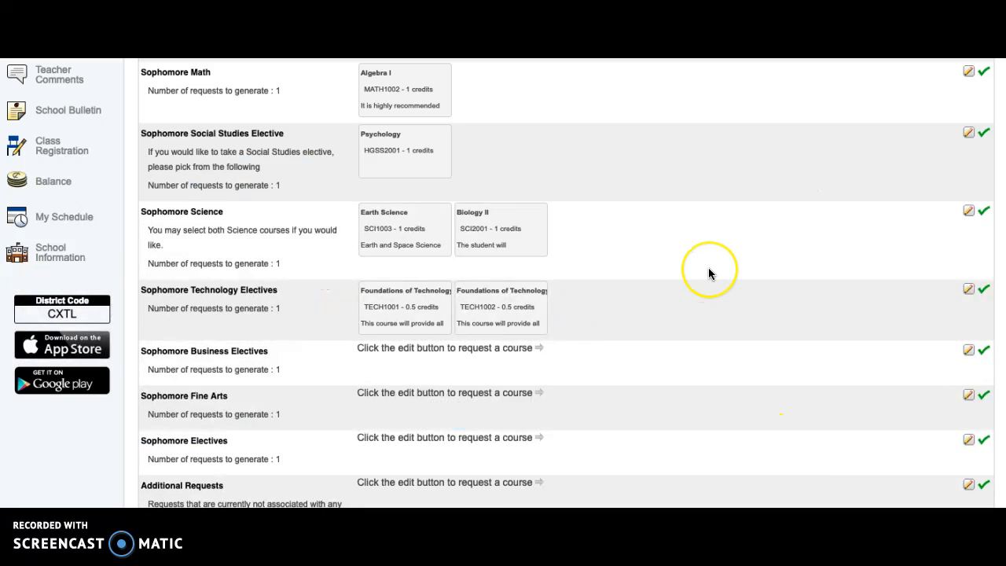
- Request Introduction to Business under Sophomore Business Electives and confirm the selection
scroll(709, 268, down, 2)
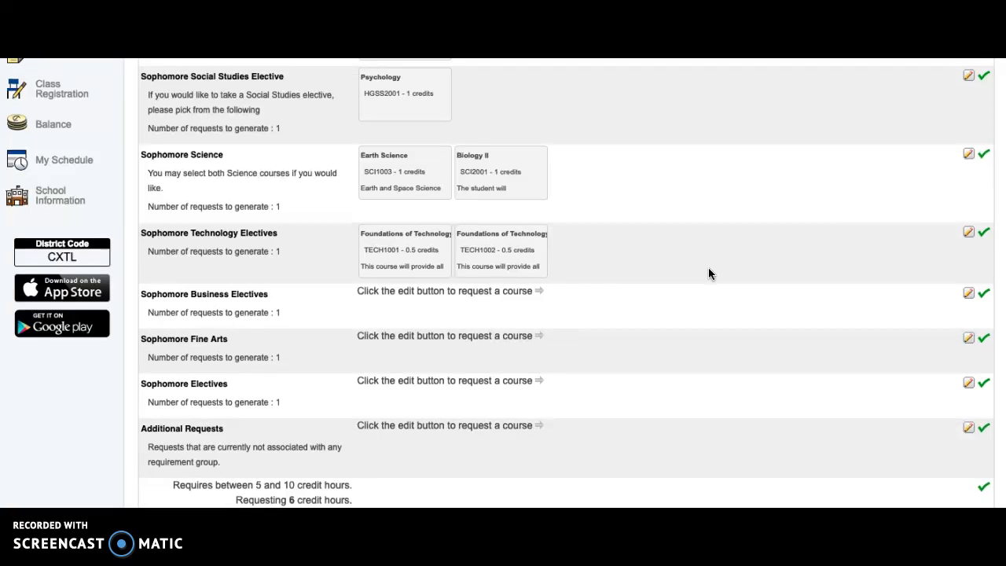
click(968, 294)
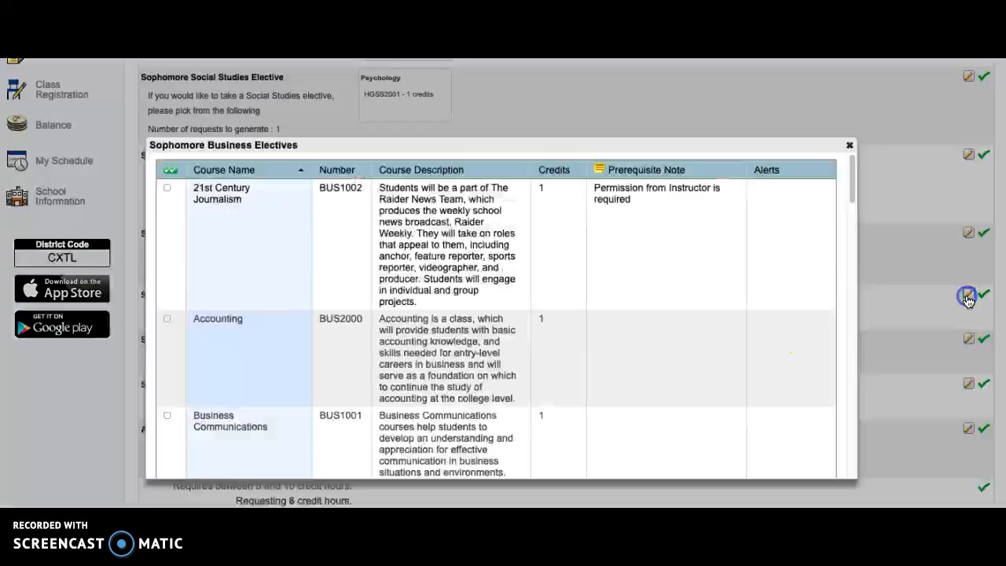
scroll(570, 346, down, 5)
scroll(570, 350, down, 6)
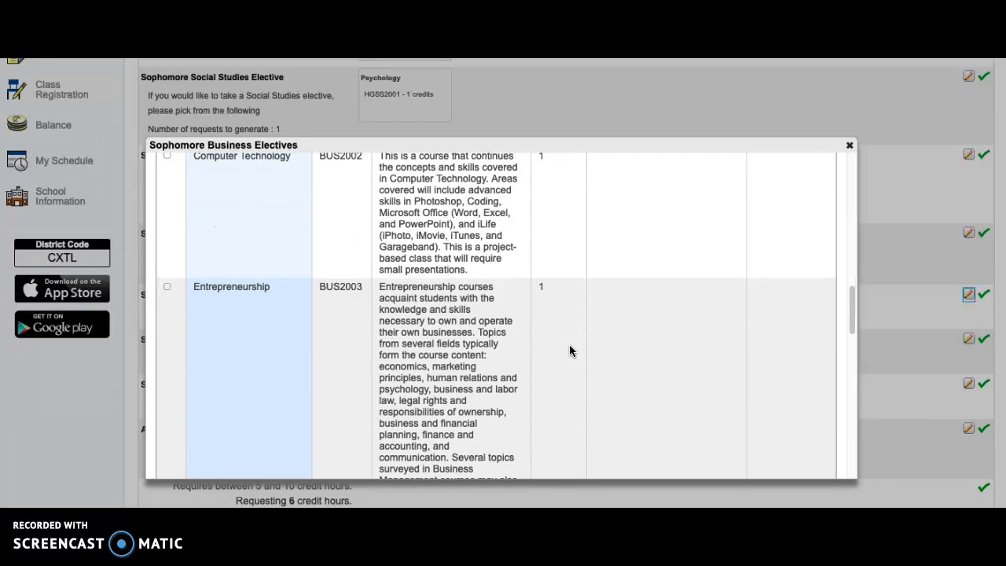
scroll(570, 350, down, 3)
scroll(570, 351, down, 3)
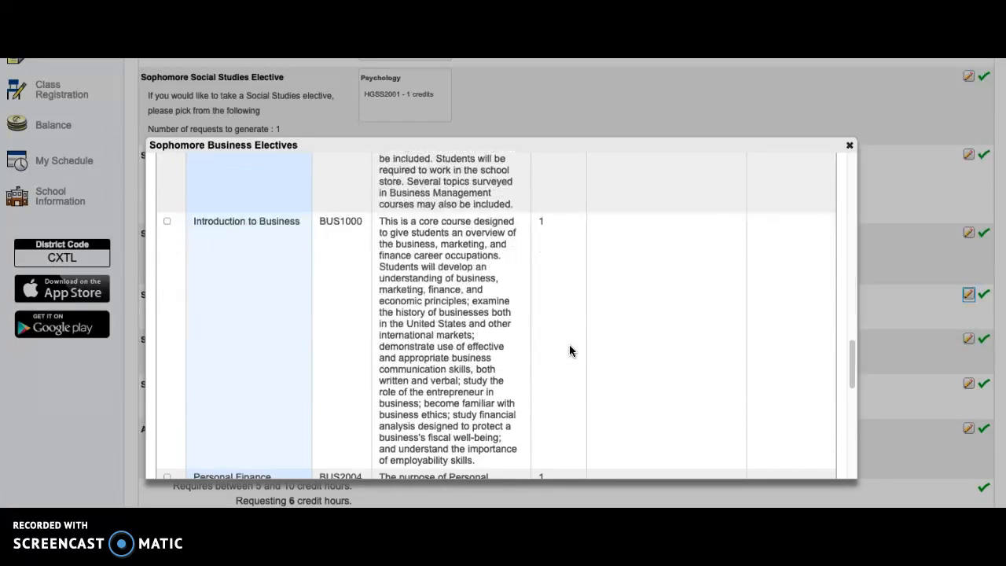
click(167, 222)
scroll(580, 280, down, 6)
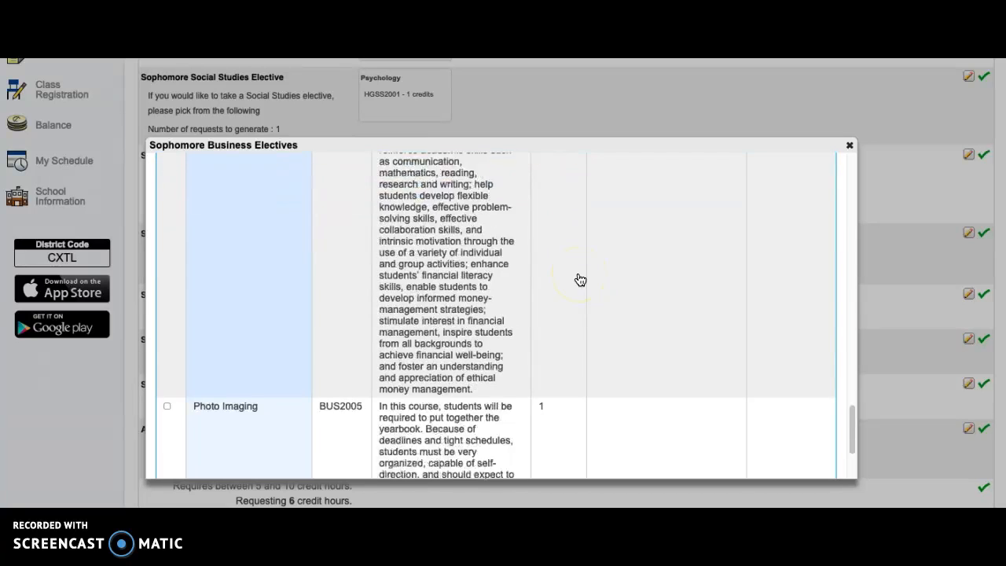
click(811, 466)
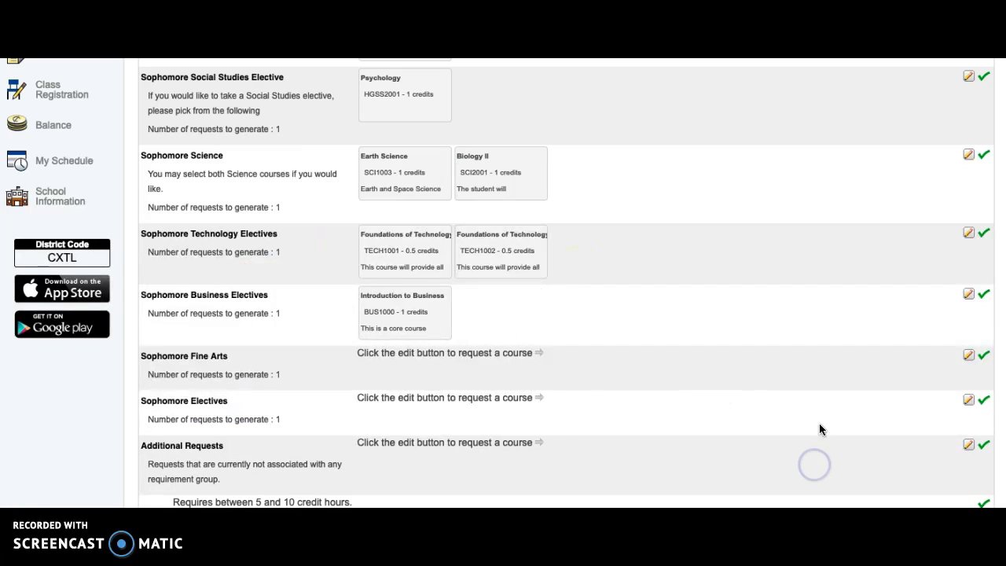
- Open the Sophomore Fine Arts list and examine the Art I and Art II descriptions, prerequisite notes and alerts
click(970, 355)
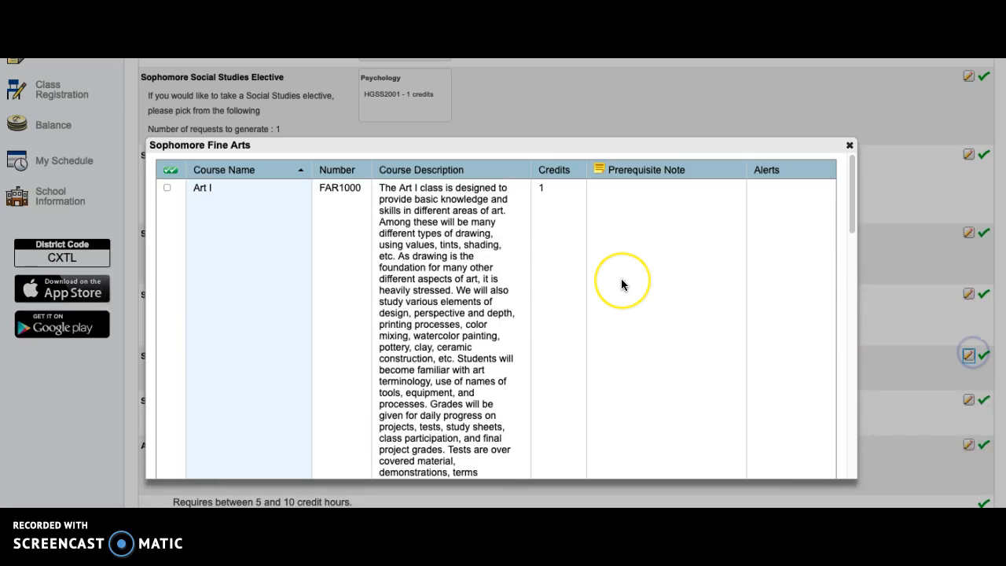
scroll(621, 281, down, 4)
scroll(621, 281, up, 3)
scroll(621, 285, down, 2)
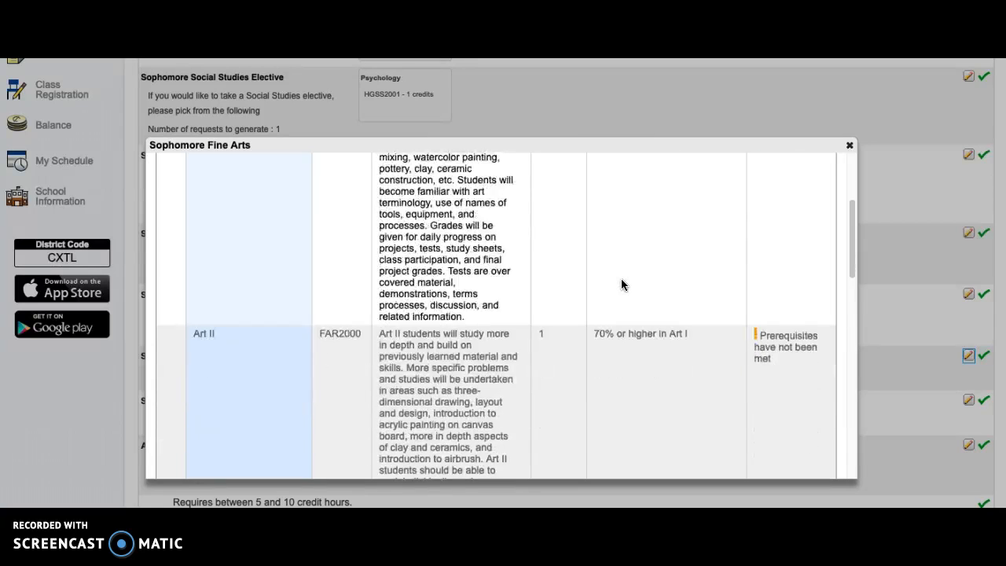
scroll(621, 285, up, 6)
scroll(621, 285, down, 3)
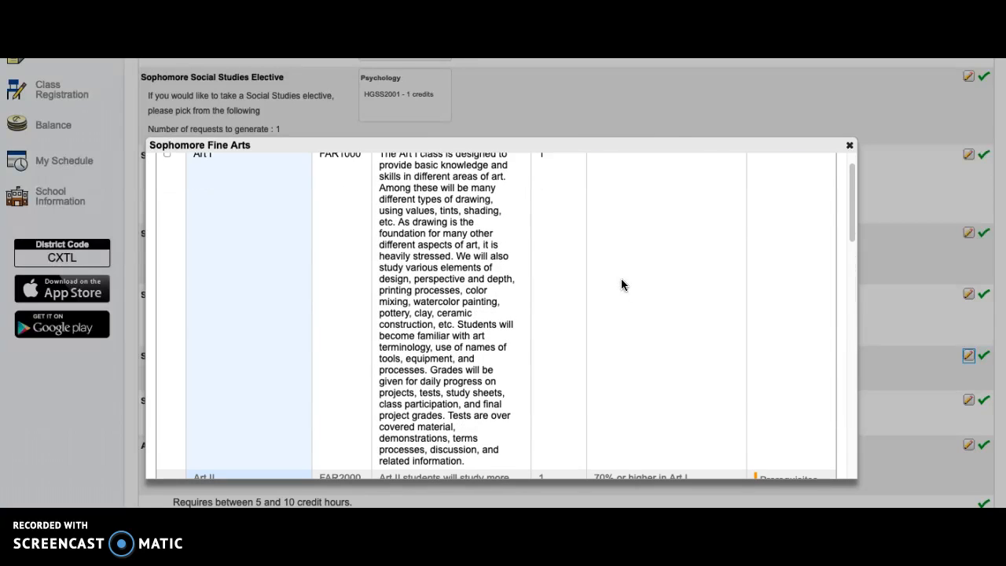
scroll(621, 284, up, 3)
scroll(621, 285, down, 4)
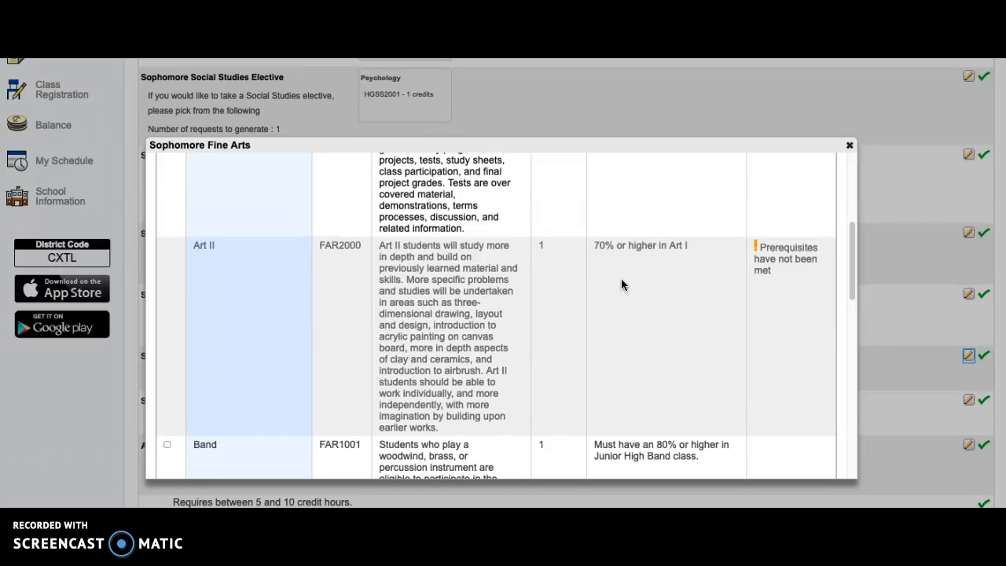
scroll(621, 285, up, 4)
- Select Art I in the Sophomore Fine Arts list and confirm the selection
click(275, 229)
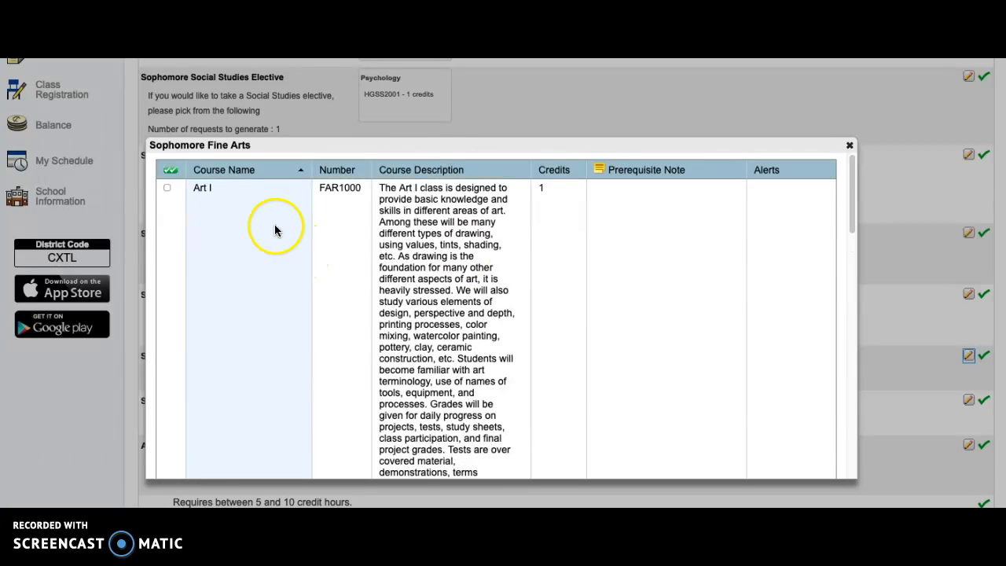
click(170, 170)
scroll(752, 248, down, 10)
scroll(753, 248, down, 5)
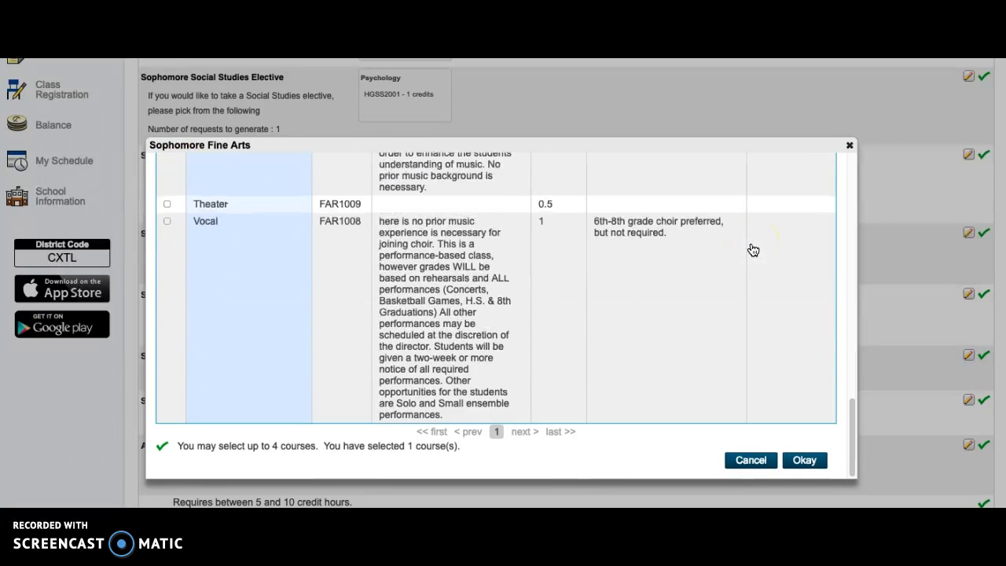
click(804, 462)
- Open the Sophomore Electives list, examine the offered courses and their prerequisite notes, and close it without selecting any course
scroll(928, 316, down, 1)
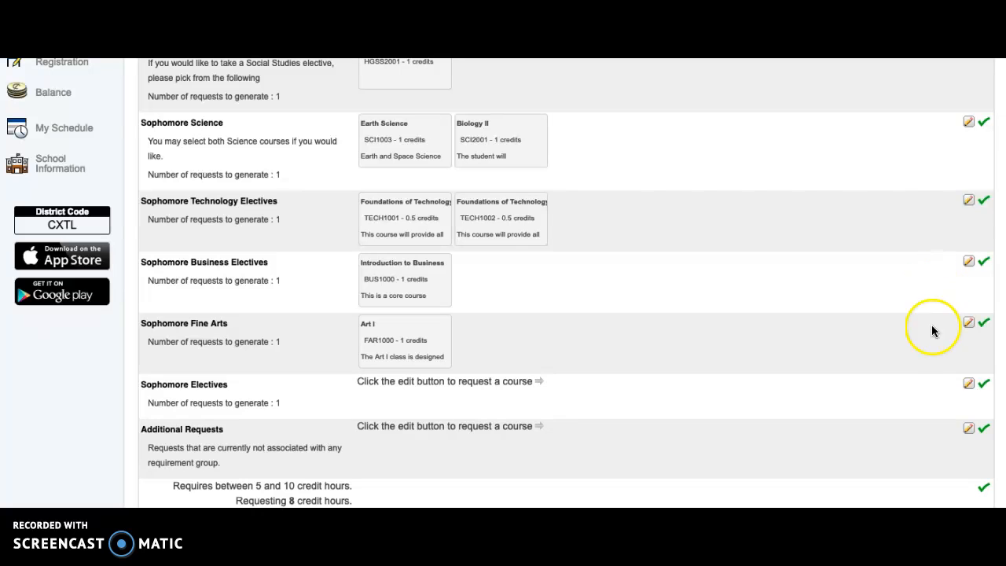
click(969, 387)
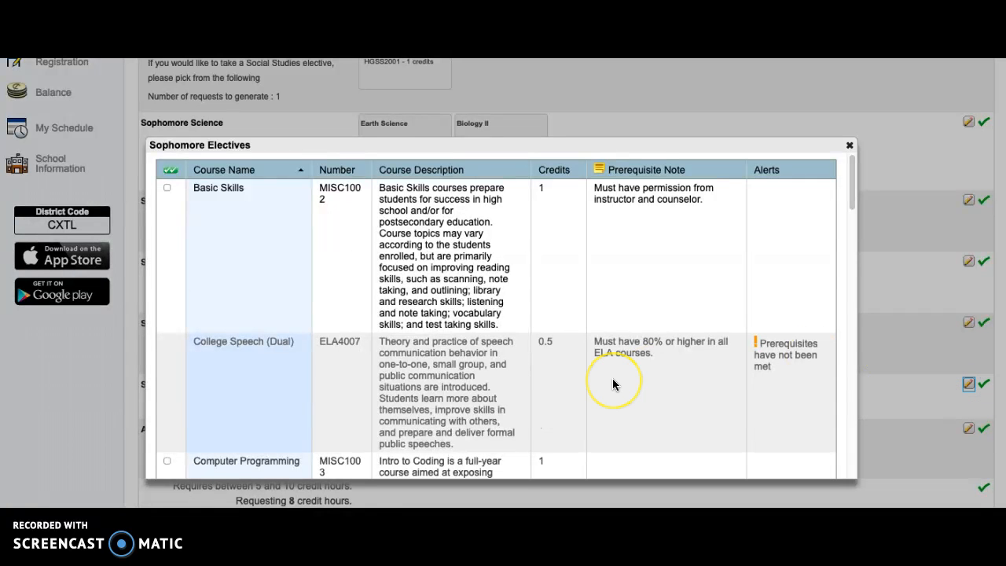
scroll(613, 382, down, 3)
scroll(613, 382, down, 10)
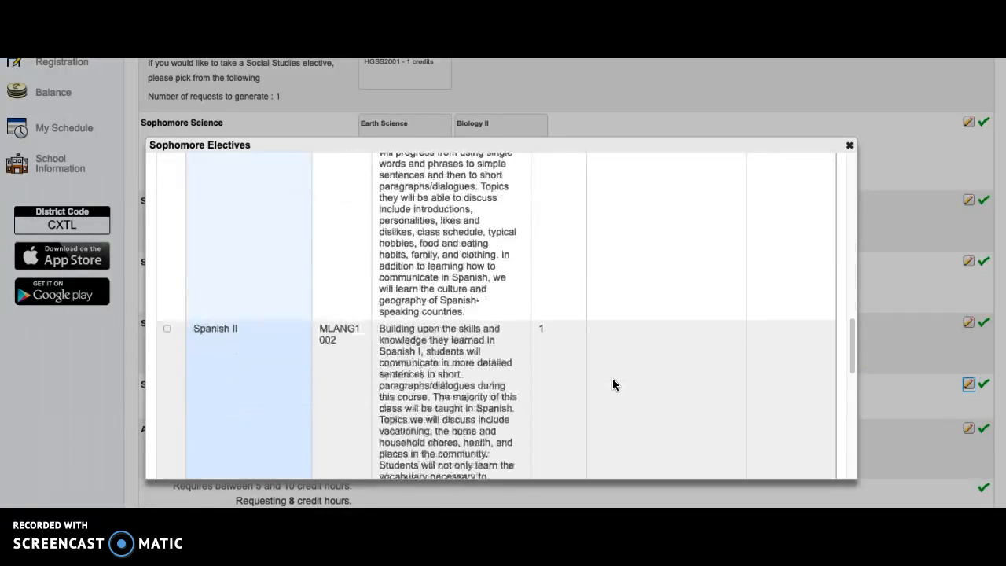
scroll(612, 385, down, 2)
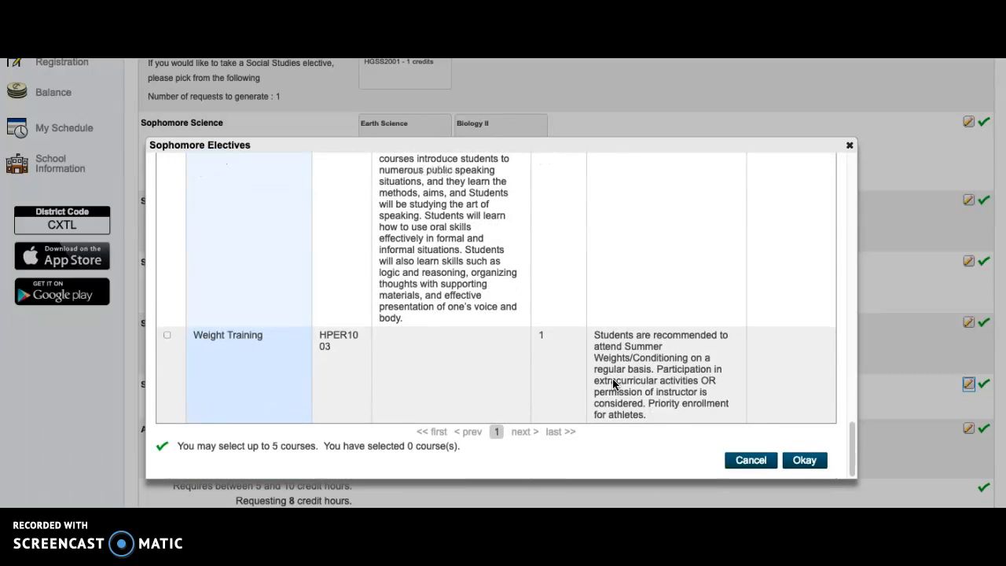
scroll(613, 380, up, 5)
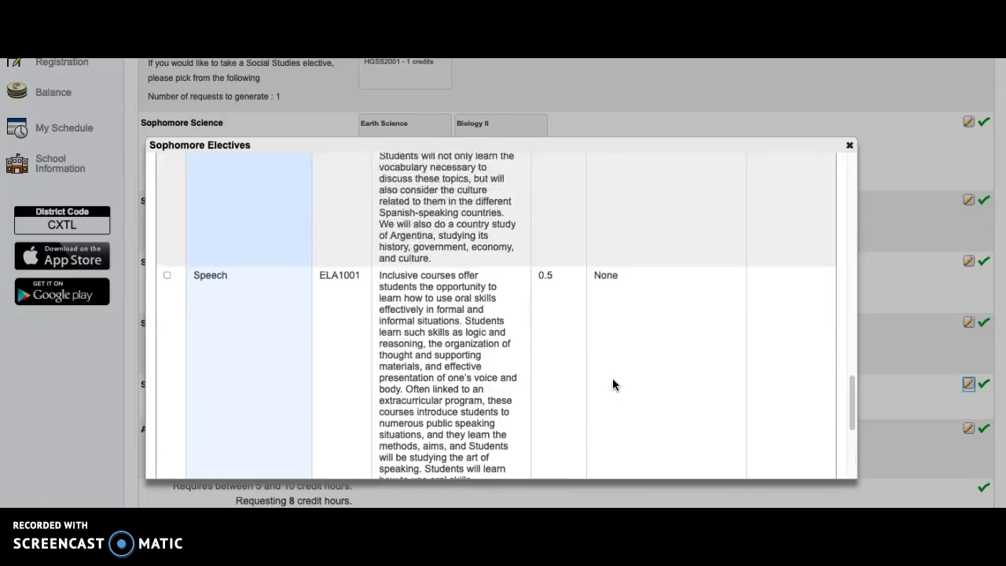
scroll(613, 384, up, 6)
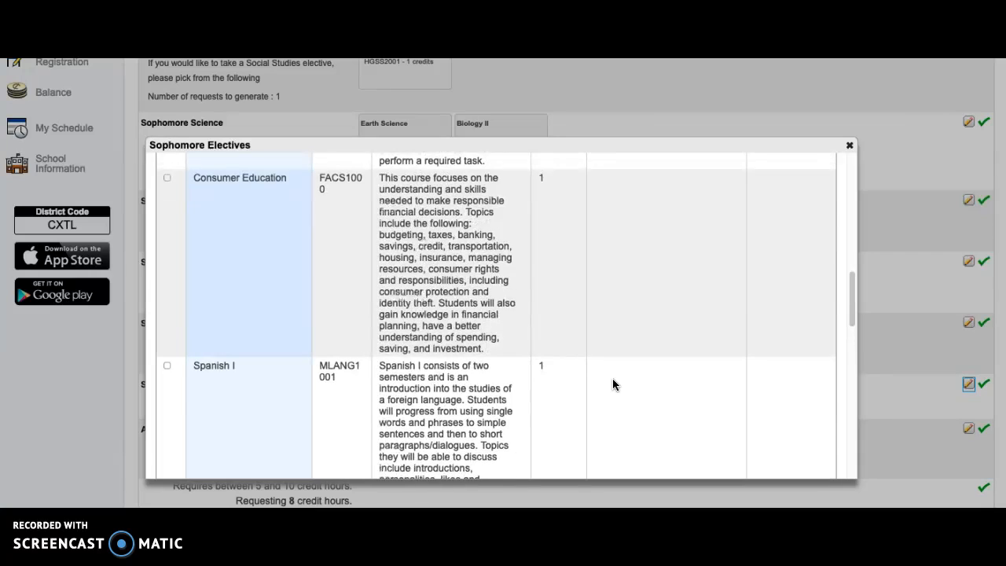
scroll(613, 384, up, 6)
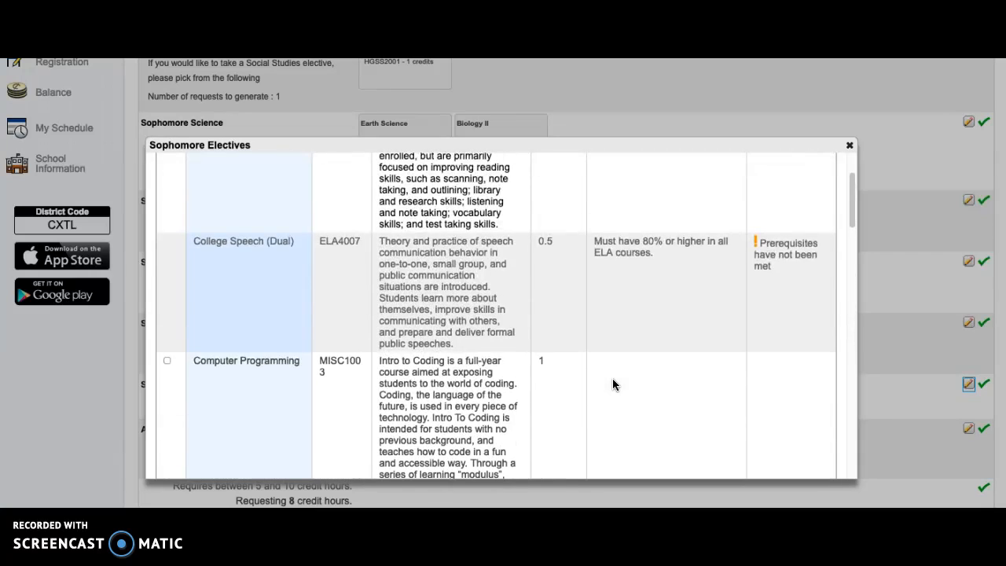
scroll(613, 384, down, 3)
scroll(613, 384, up, 3)
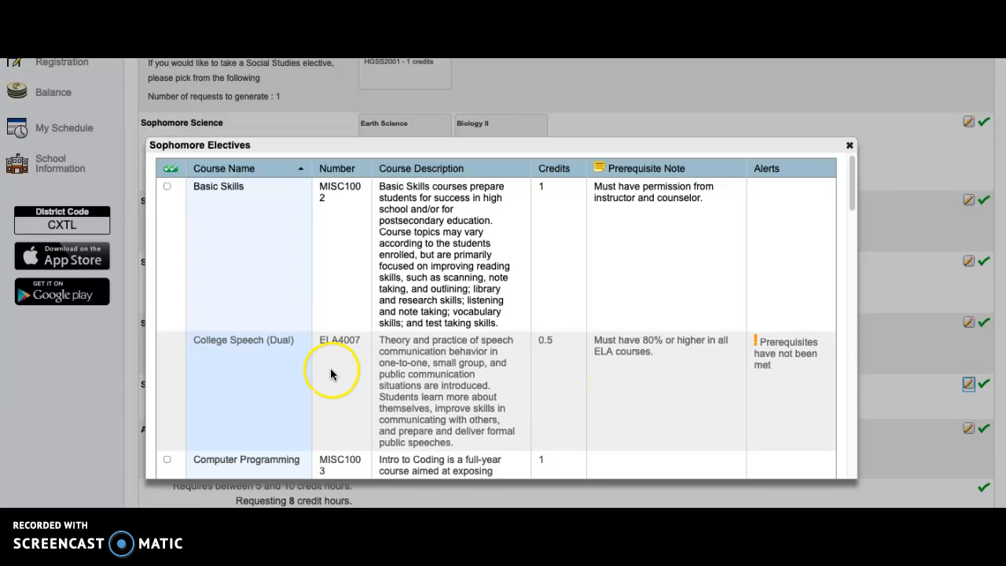
scroll(277, 376, down, 1)
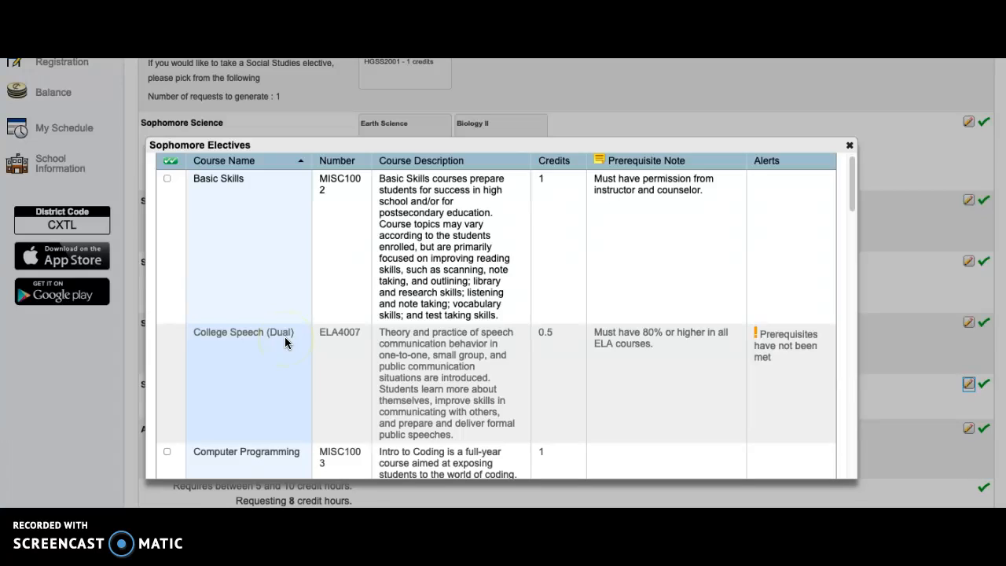
scroll(285, 342, down, 10)
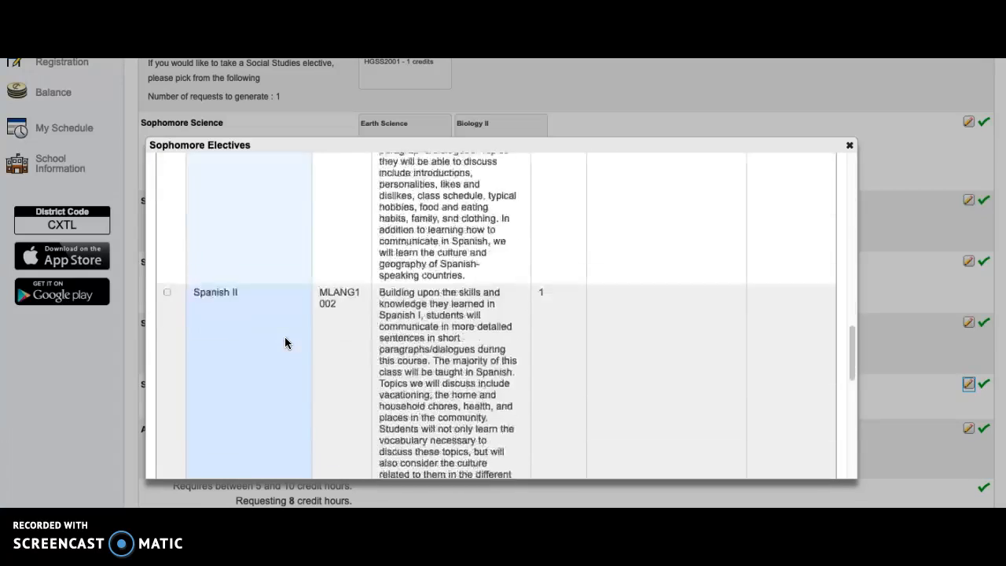
scroll(285, 341, down, 10)
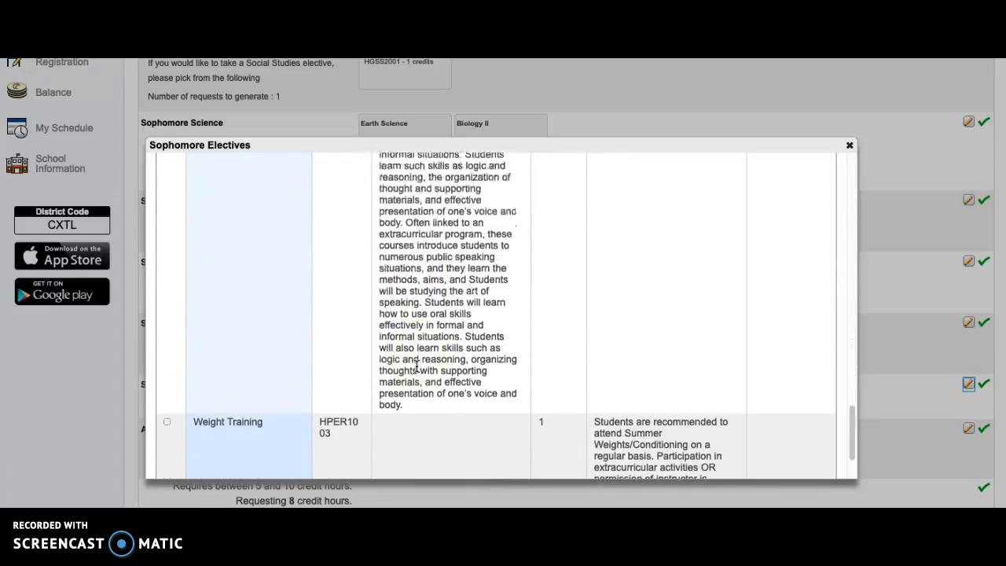
scroll(417, 365, down, 5)
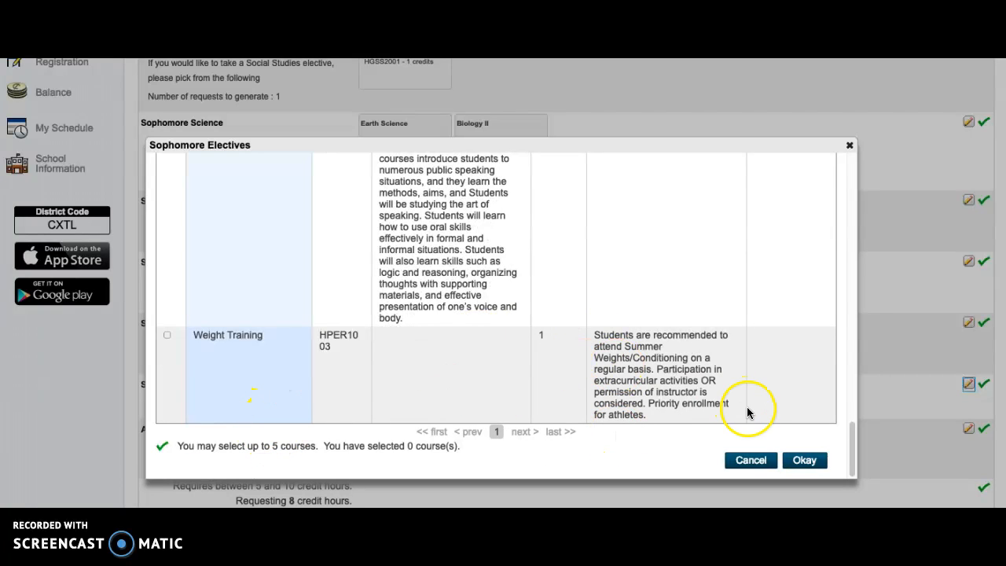
click(803, 459)
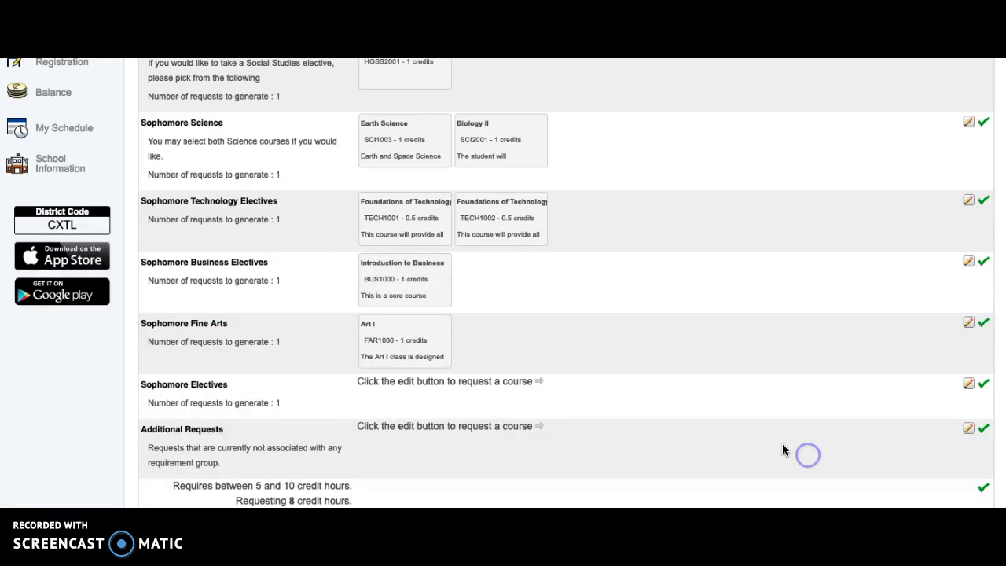
- Review the requested courses in all sophomore subject groups and the credit hour requirement on the registration page
scroll(677, 303, down, 1)
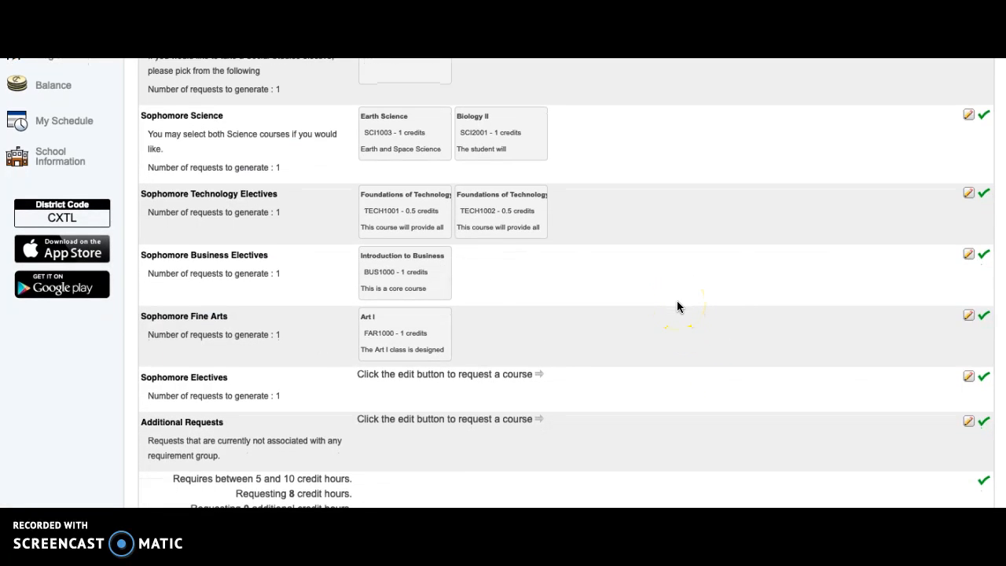
scroll(678, 303, up, 1)
scroll(677, 306, up, 1)
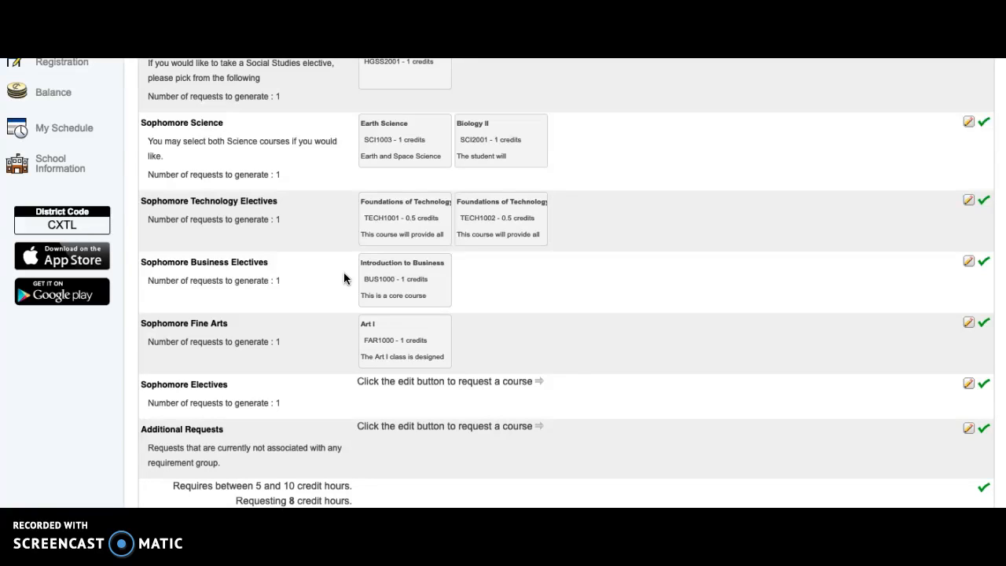
click(474, 341)
scroll(474, 343, down, 1)
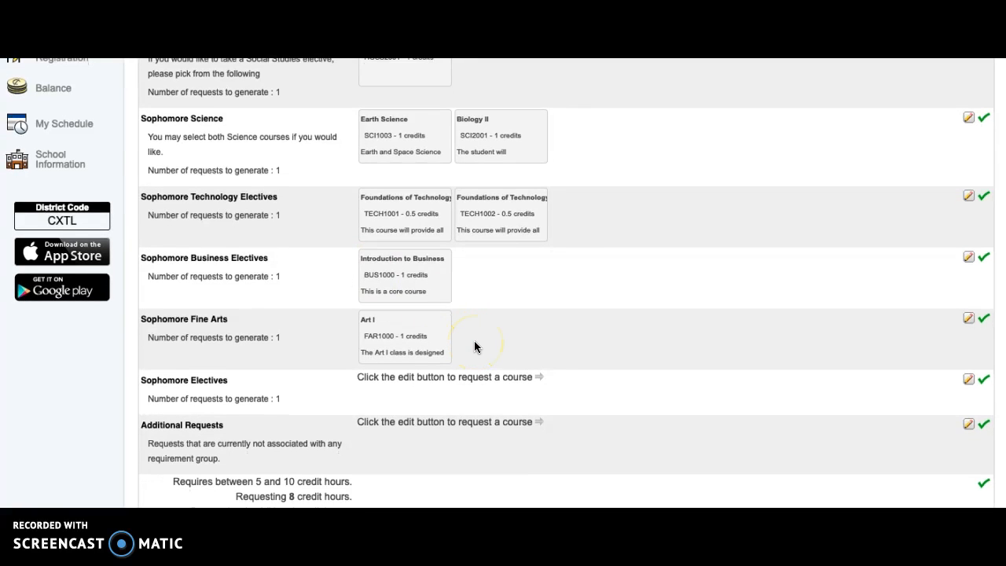
scroll(474, 343, up, 1)
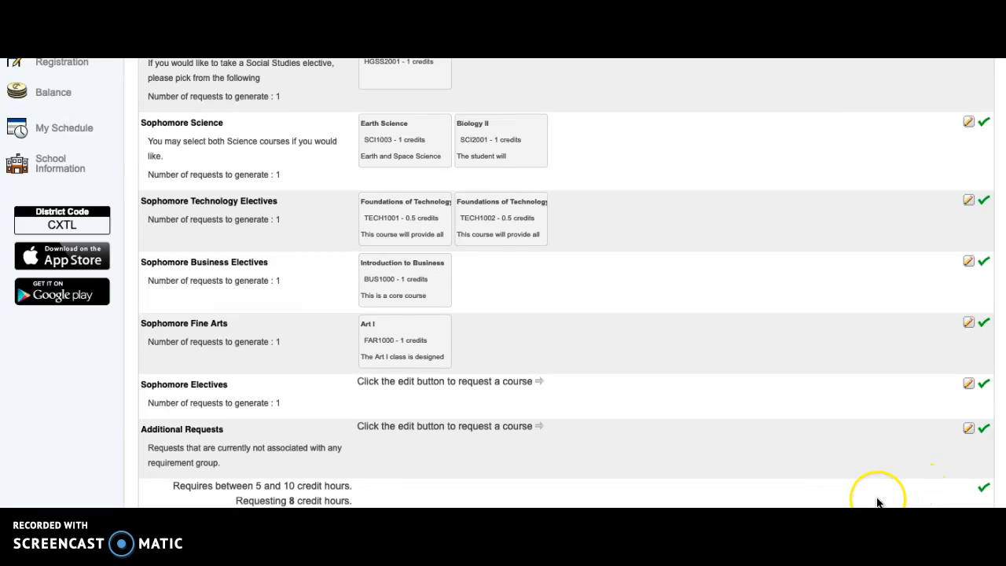
scroll(879, 503, down, 1)
scroll(879, 504, up, 1)
scroll(879, 503, up, 1)
scroll(878, 503, down, 1)
scroll(879, 503, up, 1)
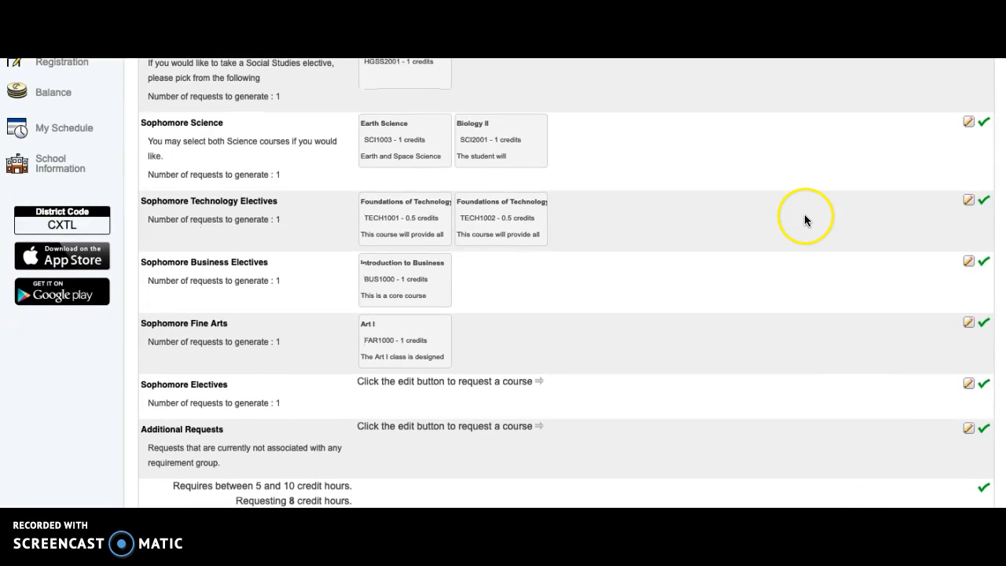
scroll(713, 293, up, 5)
scroll(713, 293, down, 5)
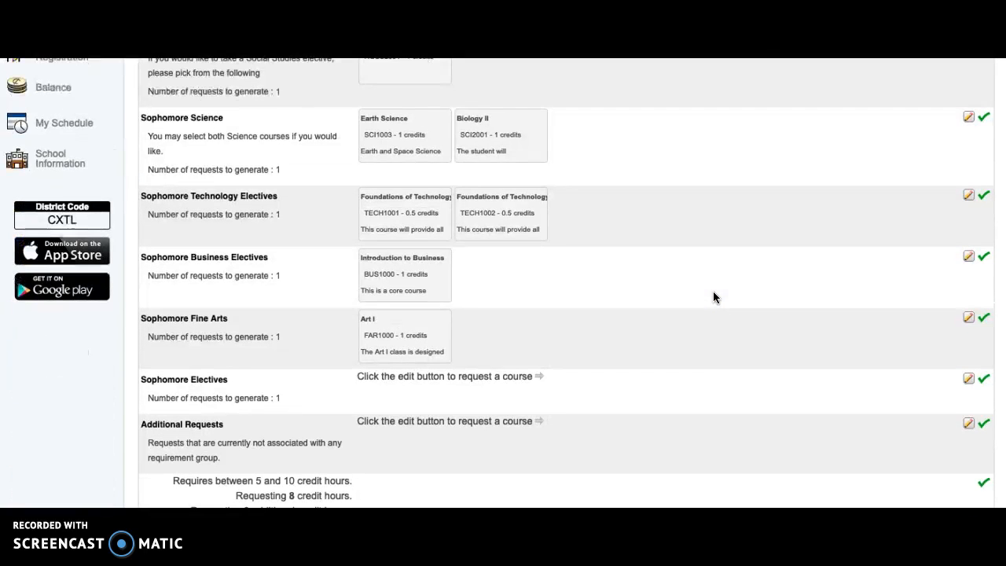
scroll(806, 472, up, 1)
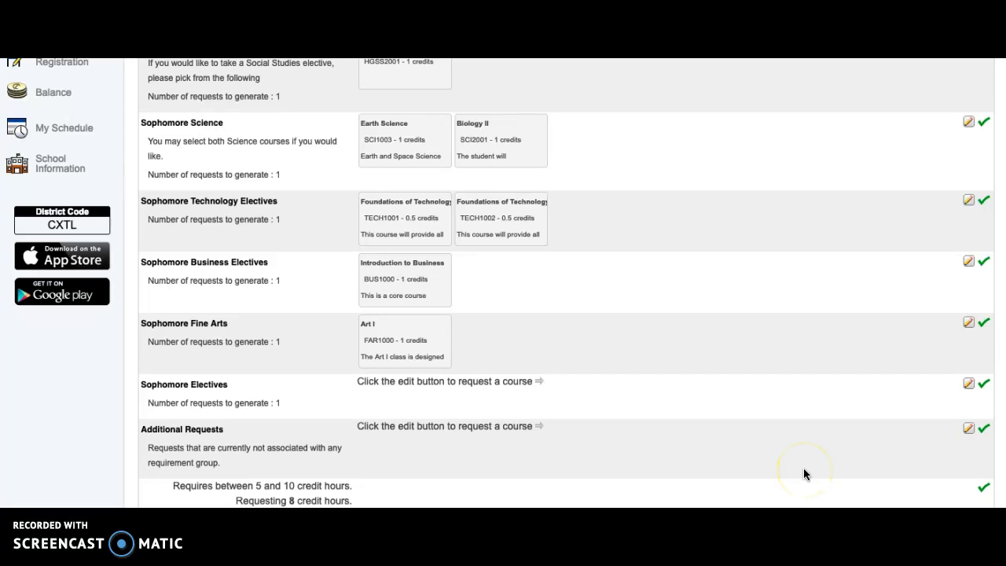
scroll(804, 473, up, 5)
scroll(803, 474, down, 1)
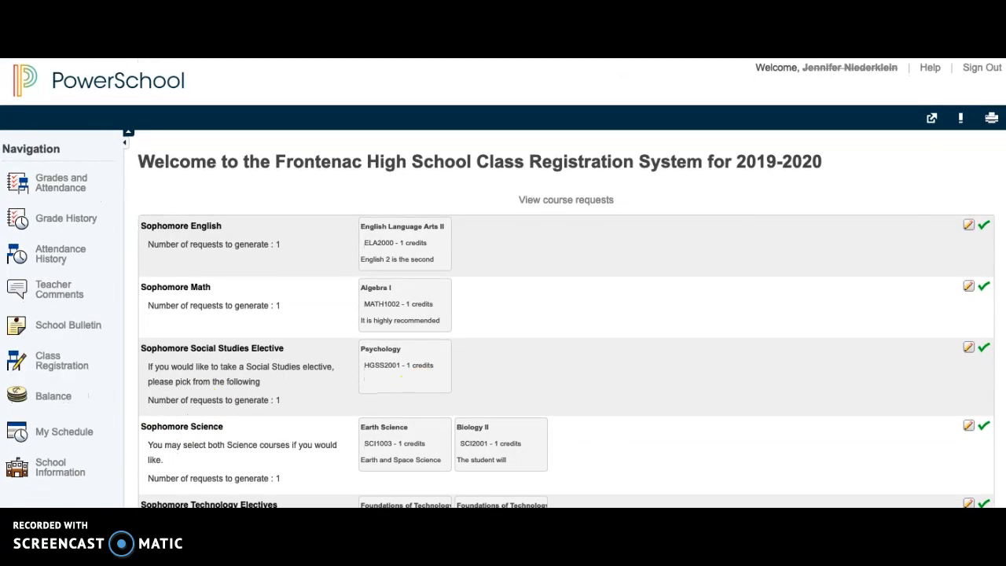